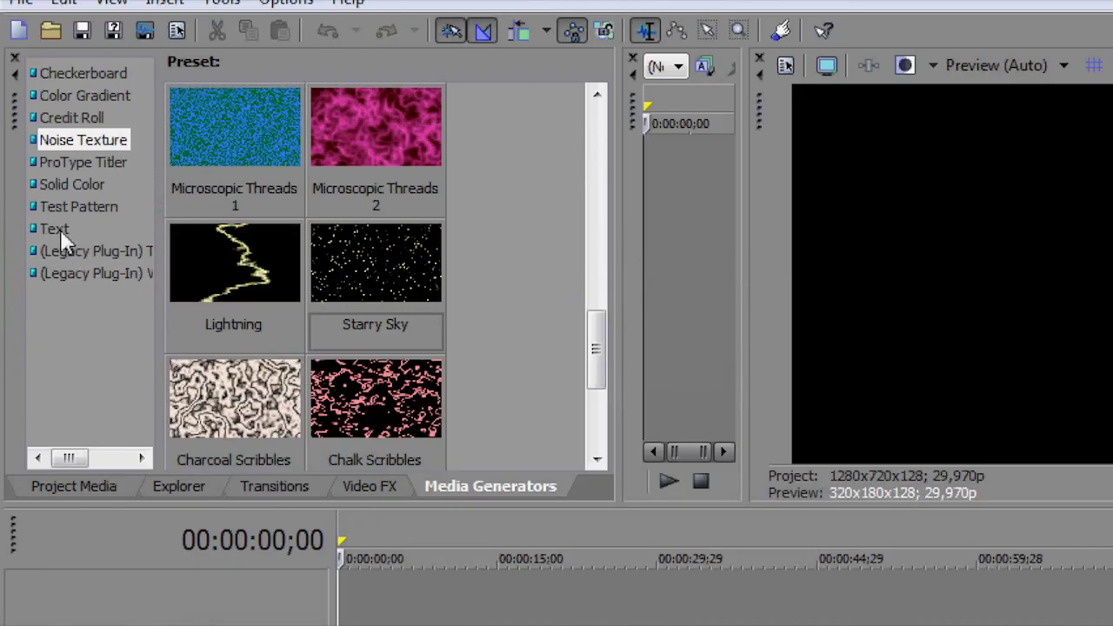
Step: Add a Default Text clip at the start of track 3 and replace its sample text with N4N0B0T
click(54, 44)
drag(202, 171, 322, 379)
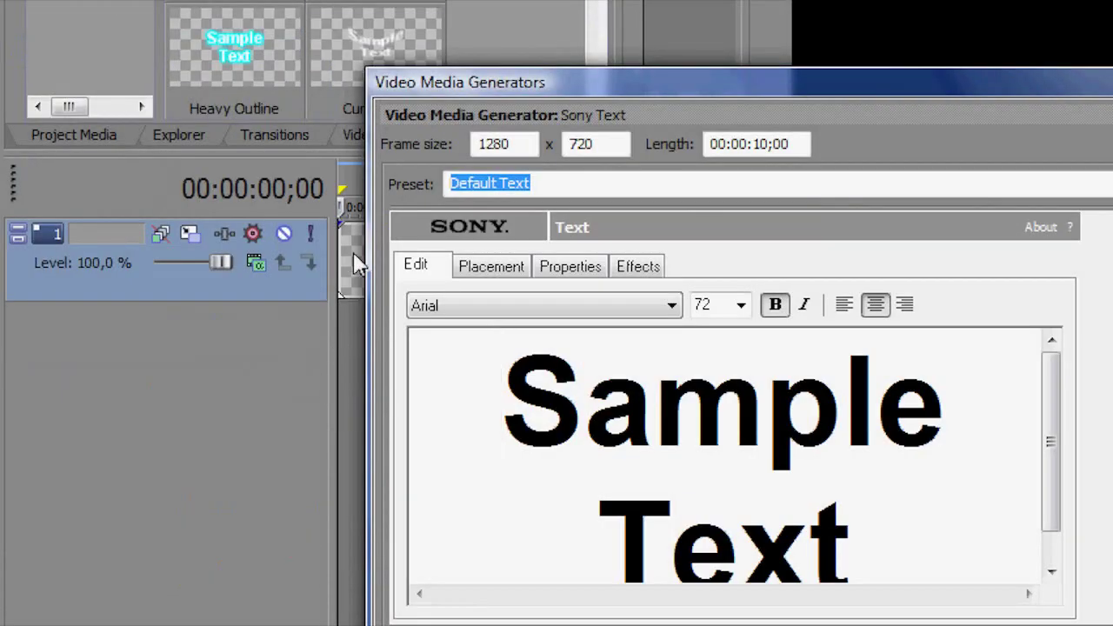
click(356, 330)
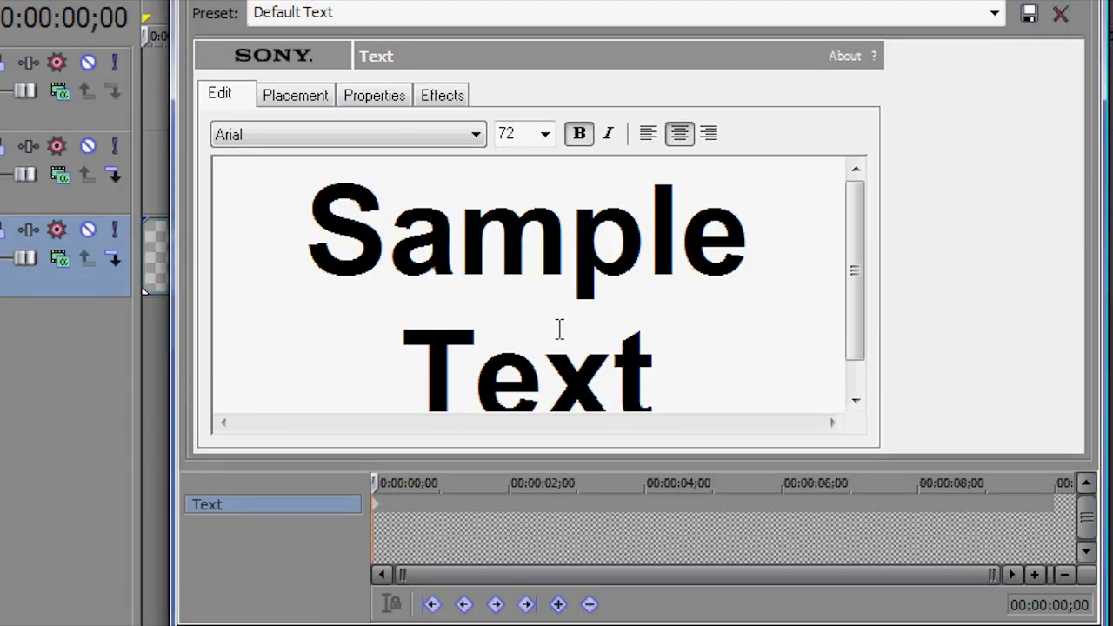
key(ctrl+a)
text(N)
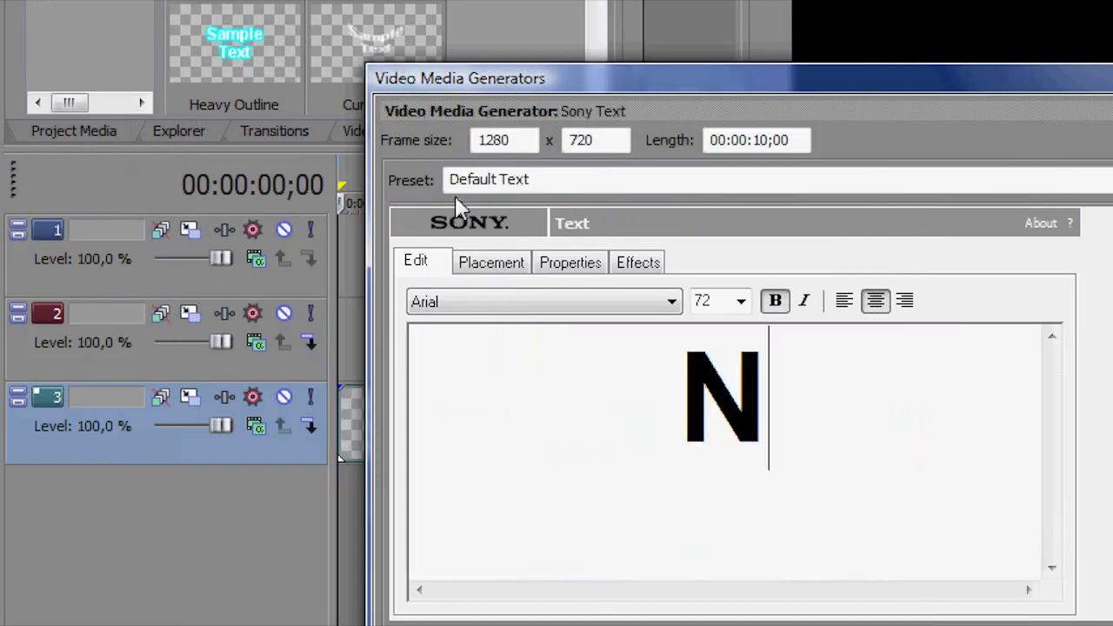
text(4N0B0T)
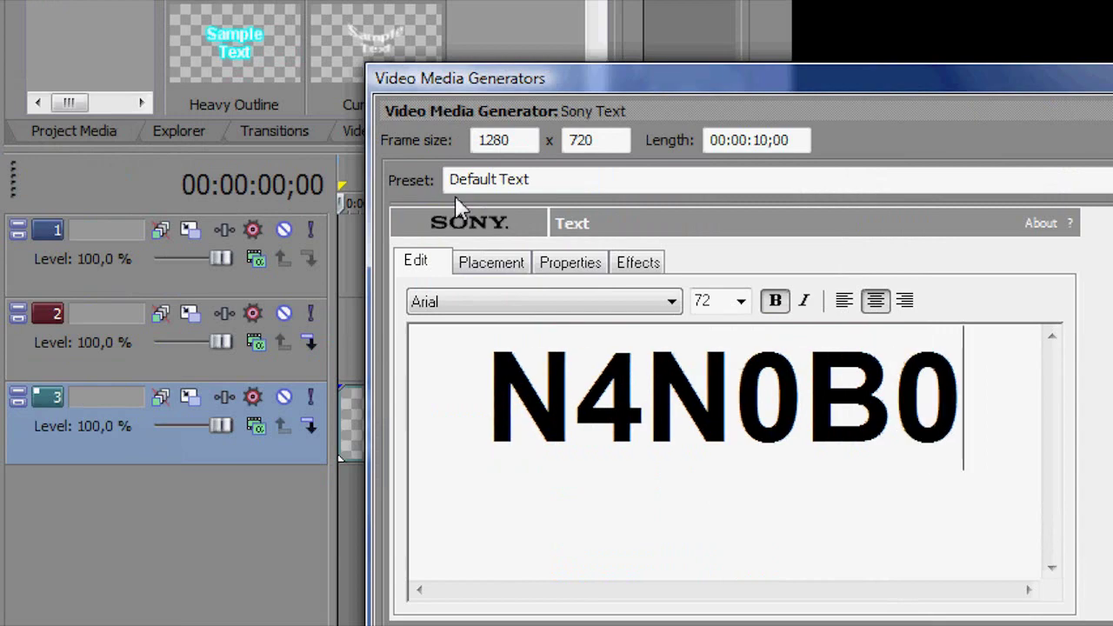
Step: Set the title's font to vtks distress at size 90 and close its generator settings
click(566, 304)
drag(662, 385, 669, 625)
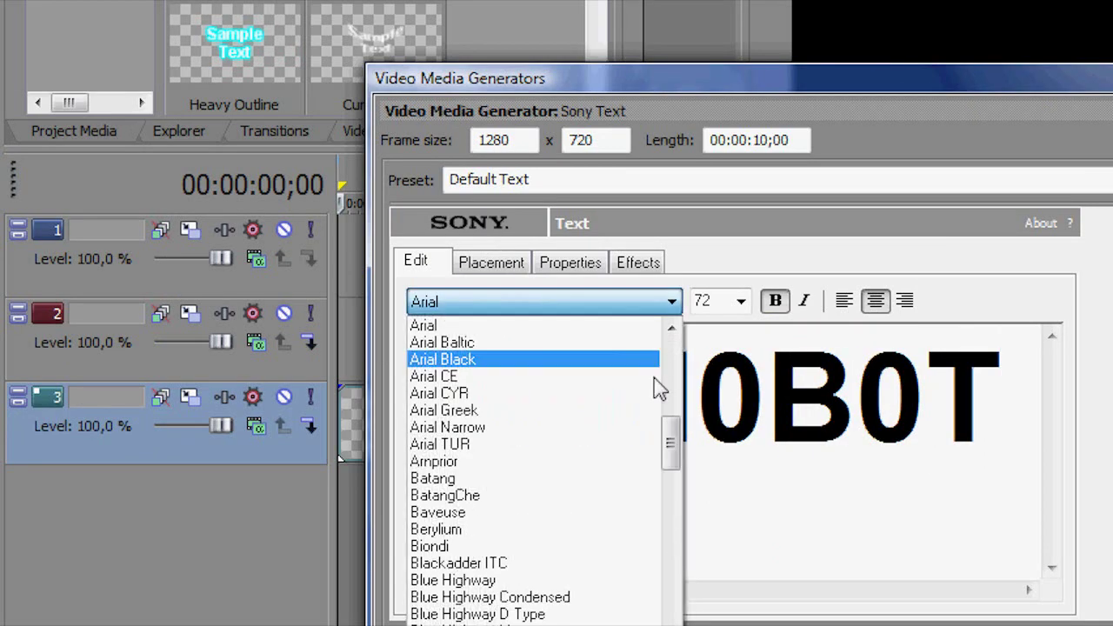
drag(670, 435, 652, 487)
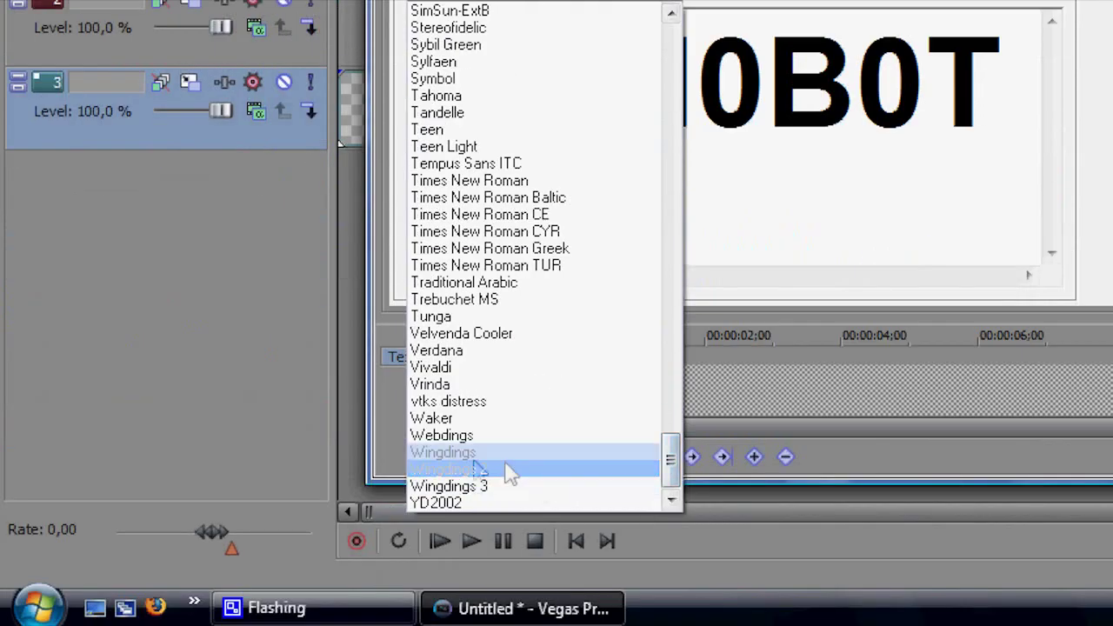
click(457, 405)
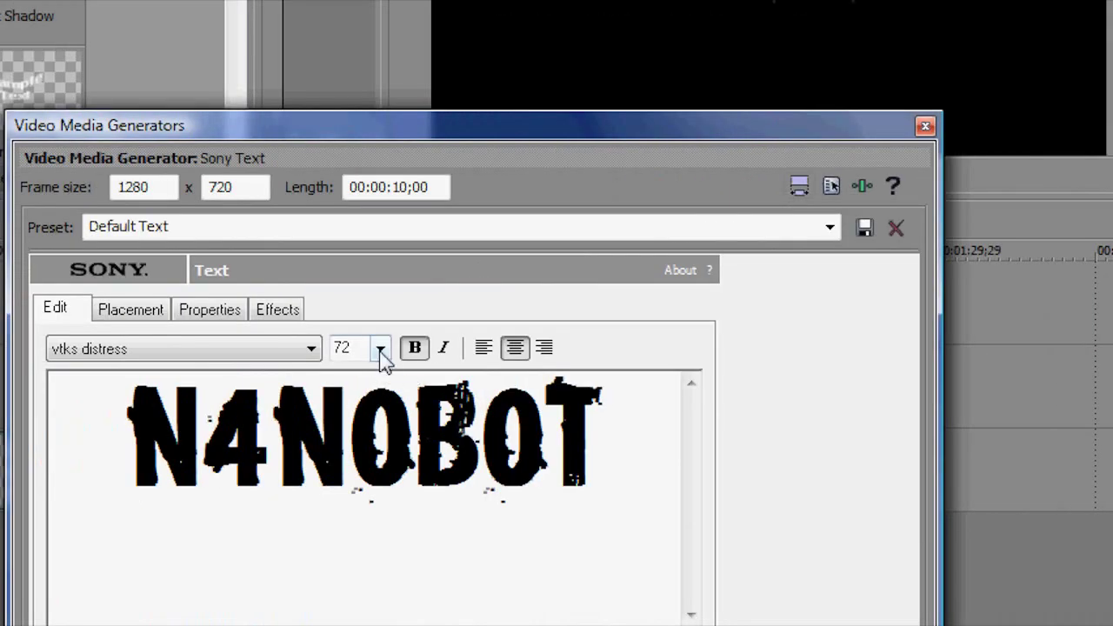
click(184, 533)
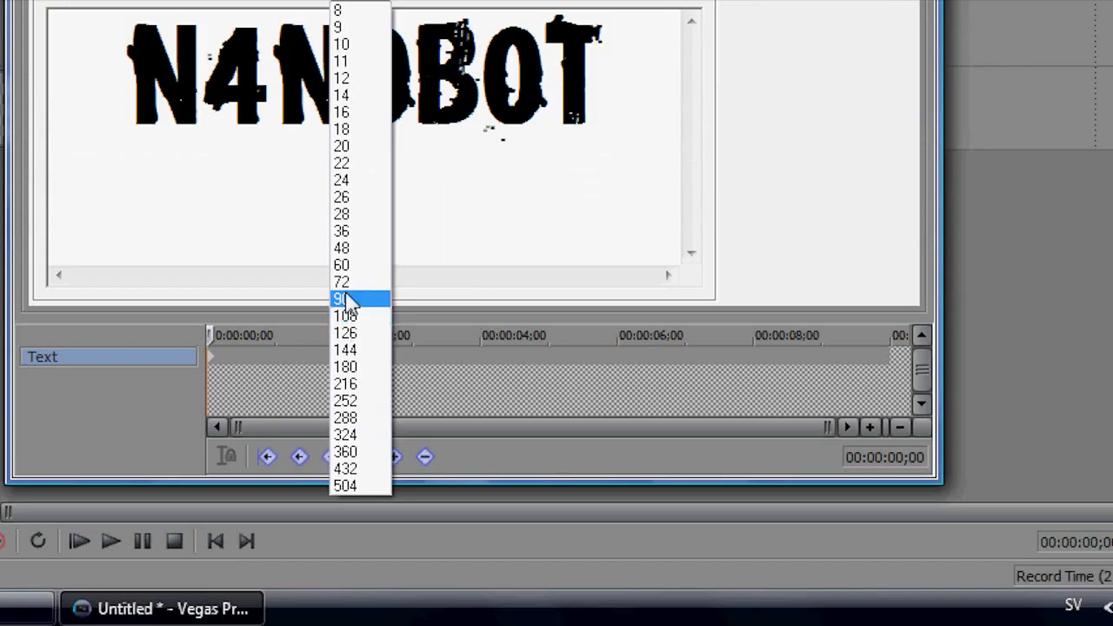
click(348, 300)
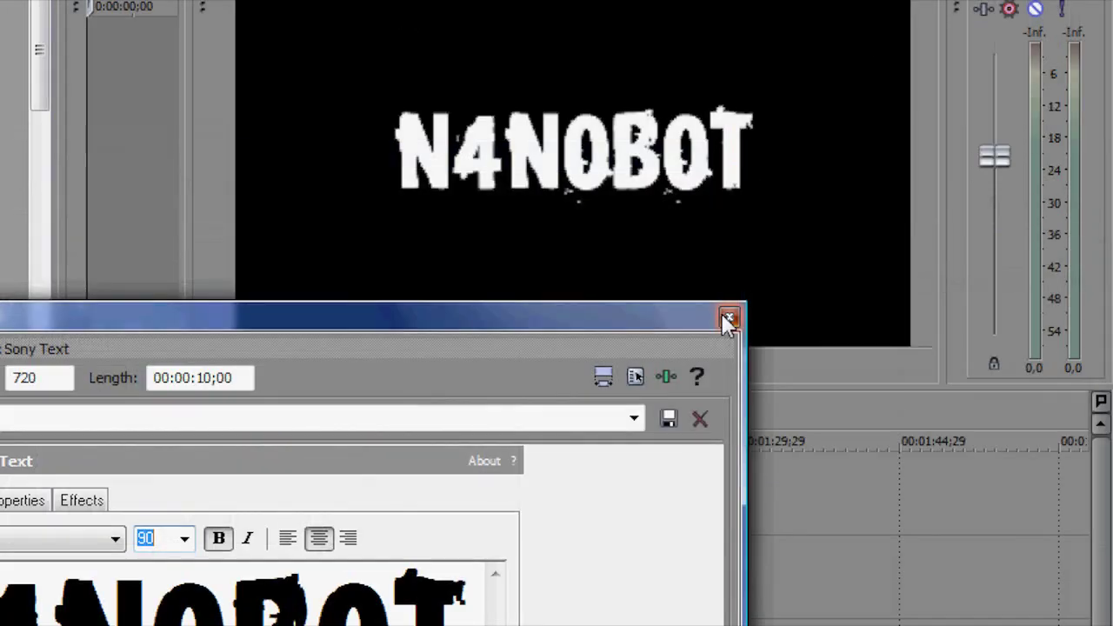
click(727, 158)
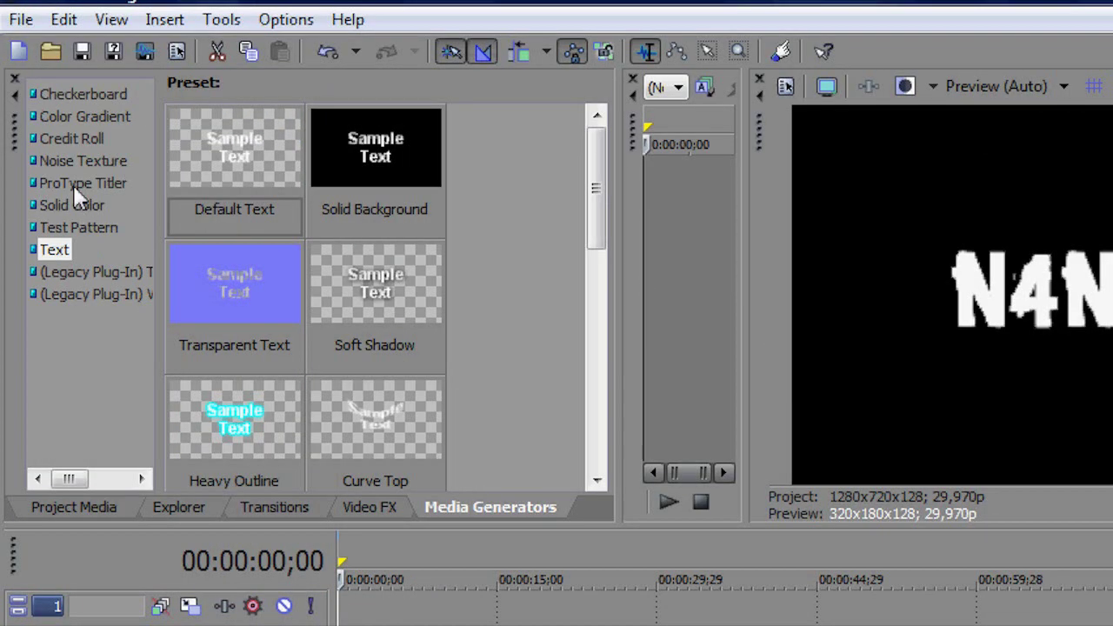
Step: Add the Starry Sky noise texture at the start of track 2, above the title
click(78, 162)
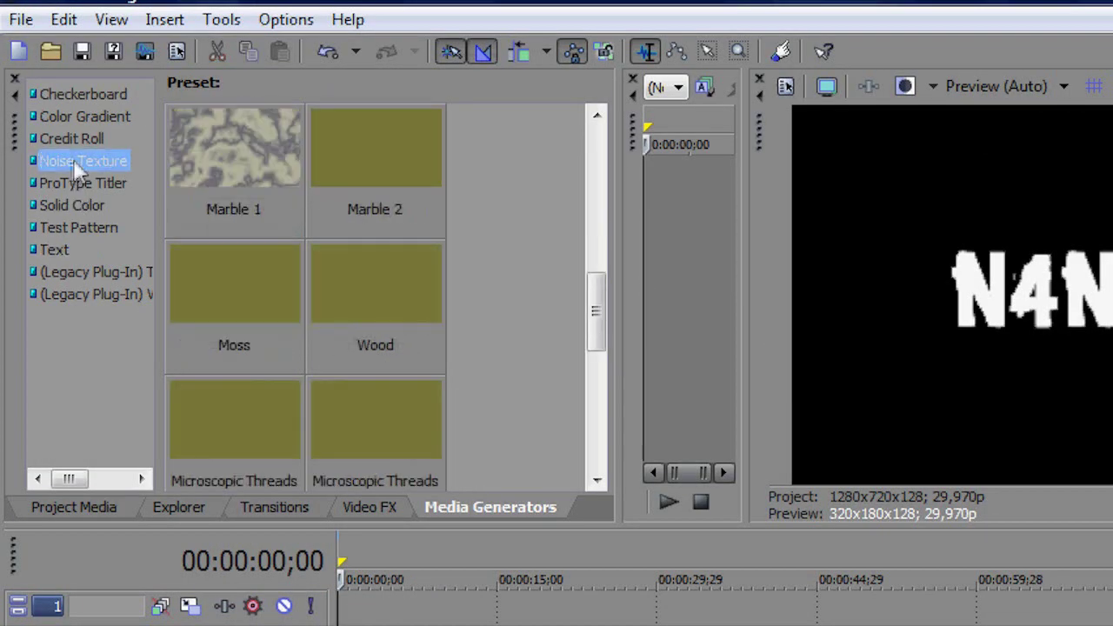
drag(598, 293, 601, 368)
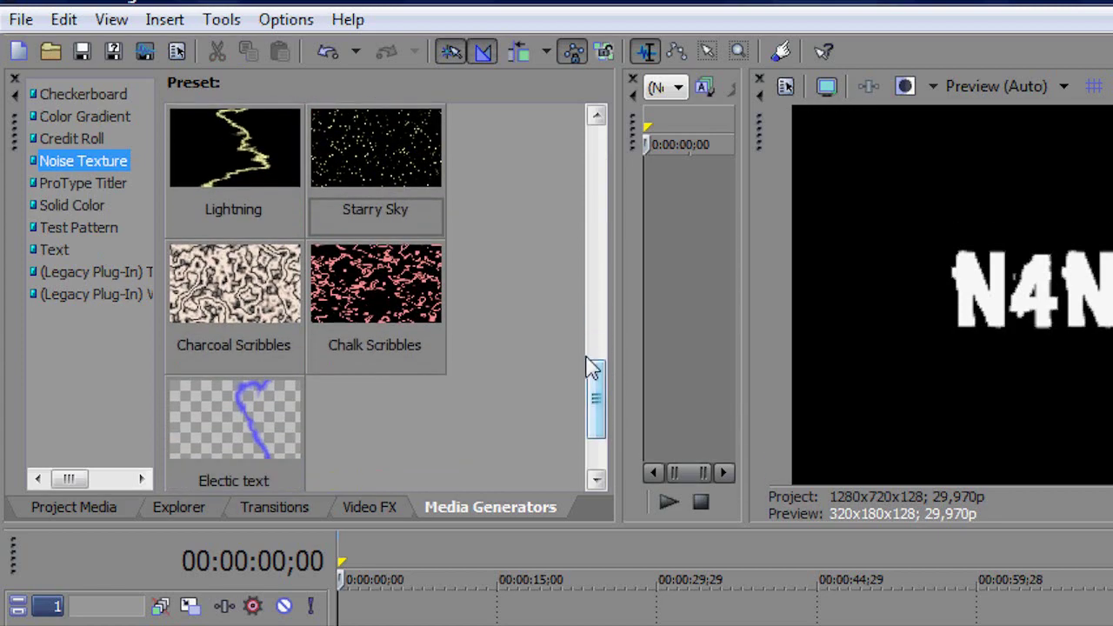
drag(373, 163, 353, 366)
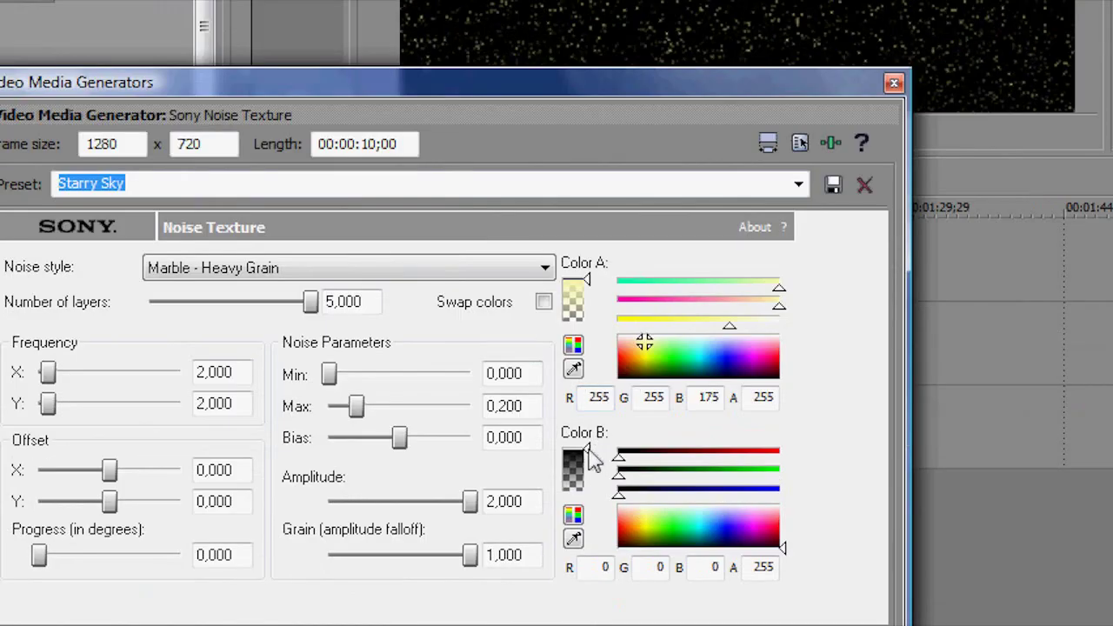
Step: Make the starry texture's Color B fully transparent and set Color A to orange-brown, about RGB 165, 64, 0
drag(589, 458, 589, 506)
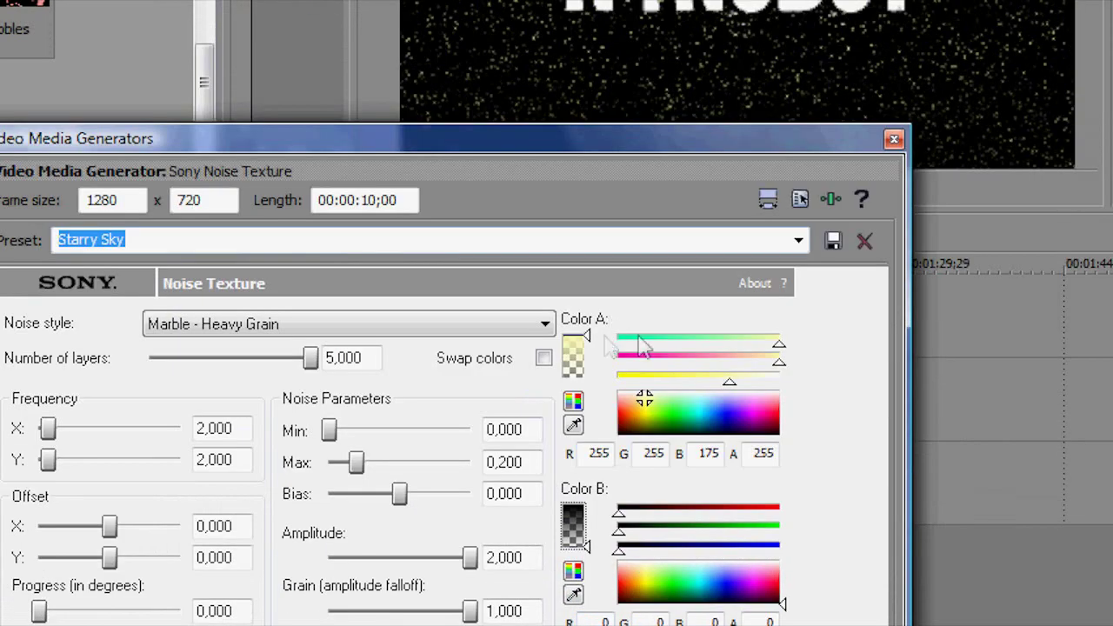
drag(641, 395, 629, 428)
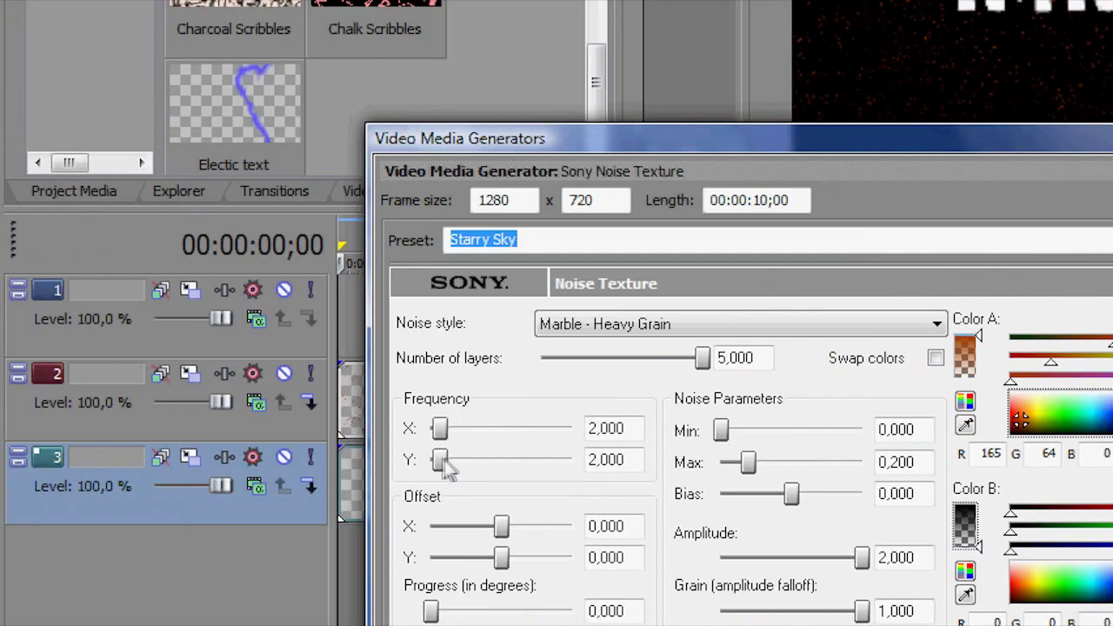
Step: Set the starry texture's frequency to X 1,950 and Y 0,010, and its offset to X 5,000 and Y -5,000
drag(439, 459, 433, 468)
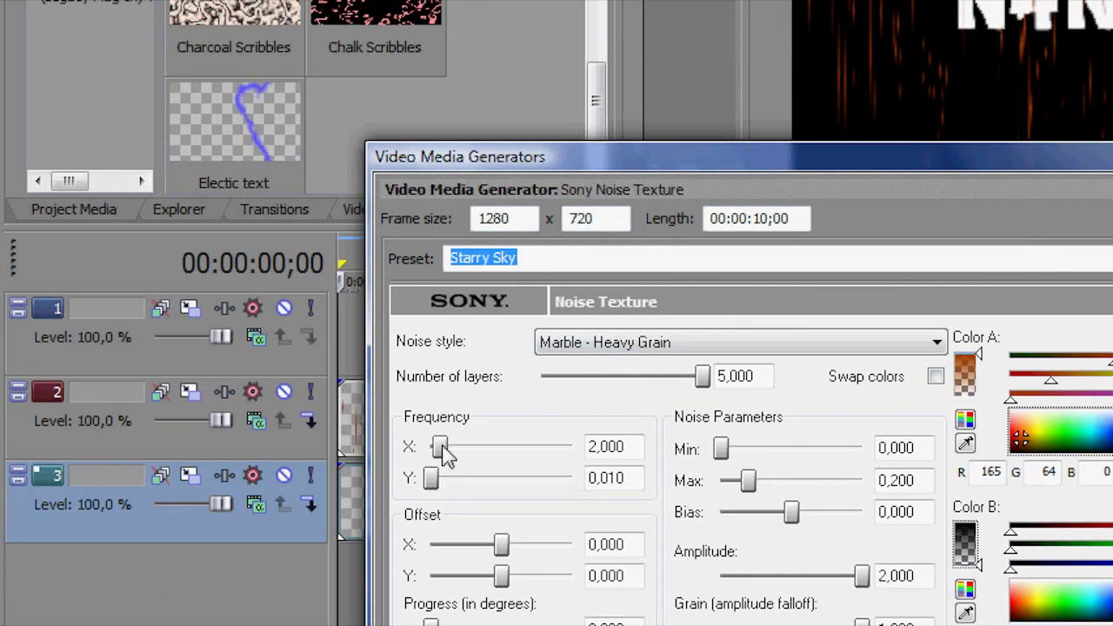
drag(443, 450, 445, 458)
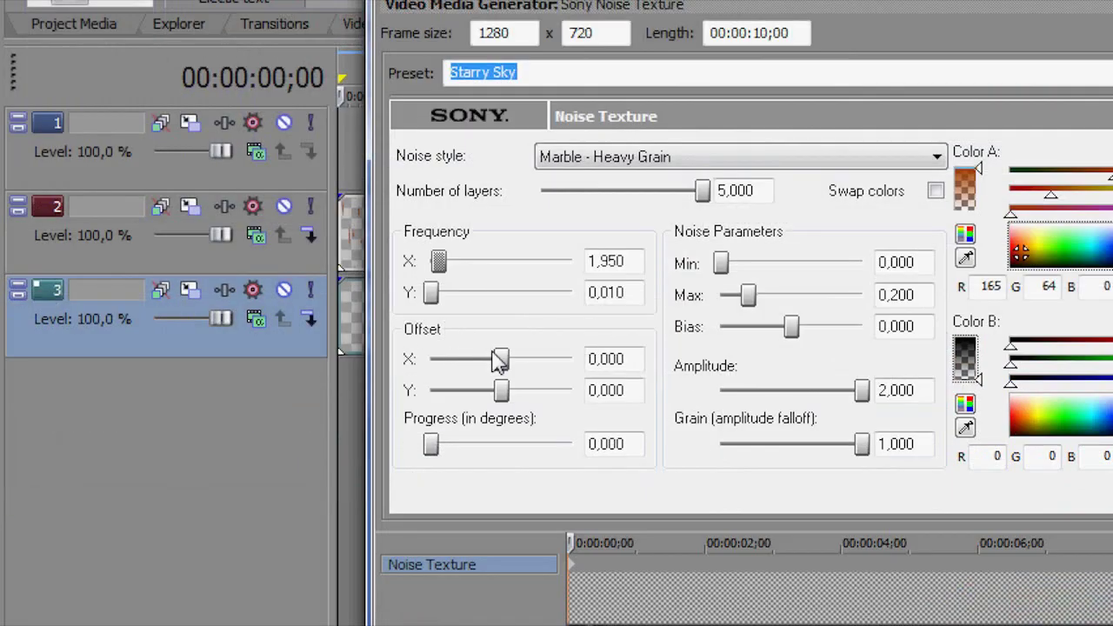
drag(500, 544, 591, 550)
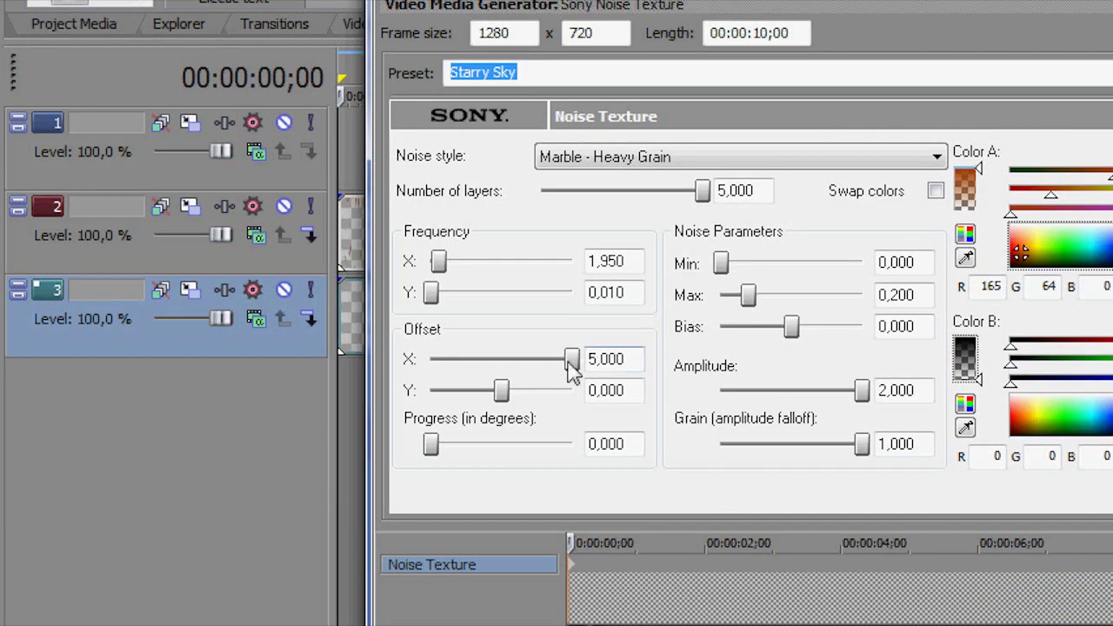
drag(503, 393, 425, 404)
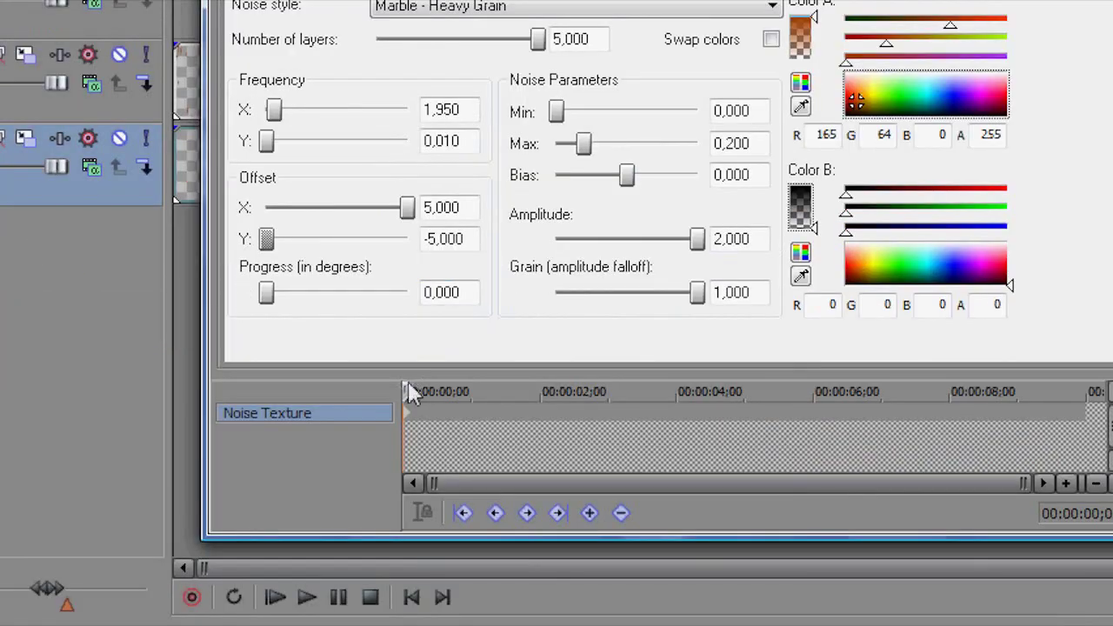
Step: Raise the starry texture's Progress to its maximum at the end of its keyframe timeline and close the generator settings
drag(414, 393, 1054, 391)
drag(658, 392, 694, 392)
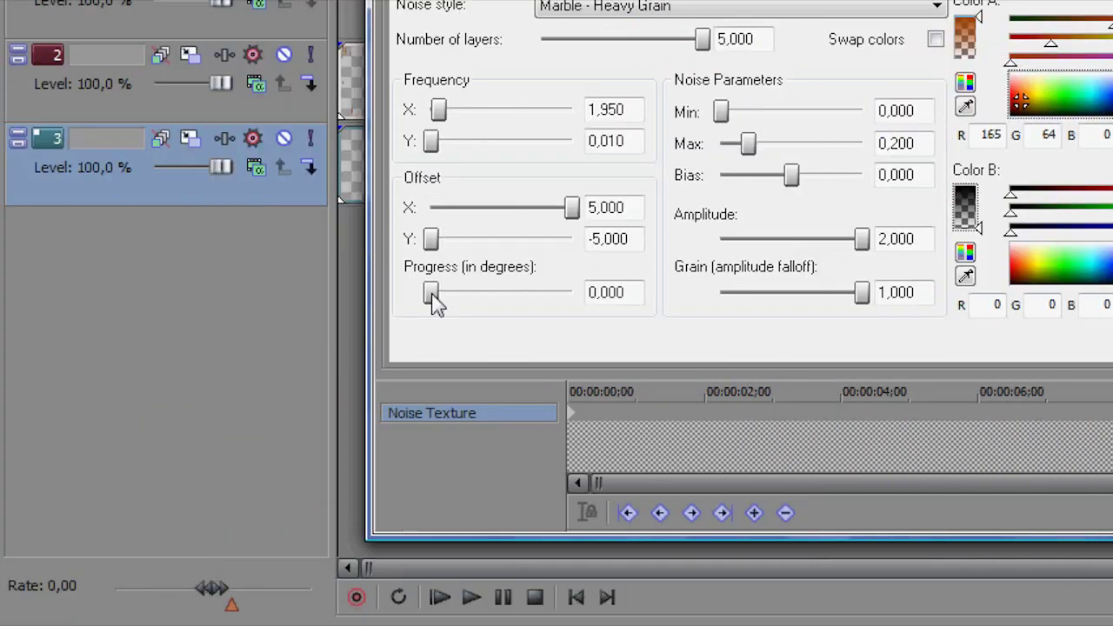
drag(433, 296, 634, 298)
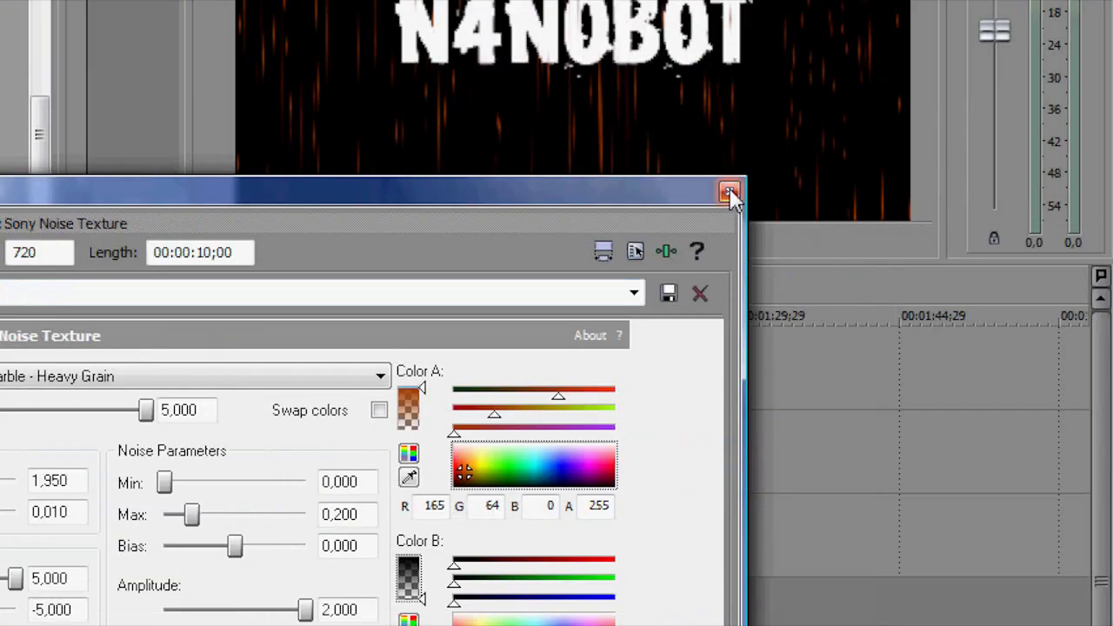
click(726, 186)
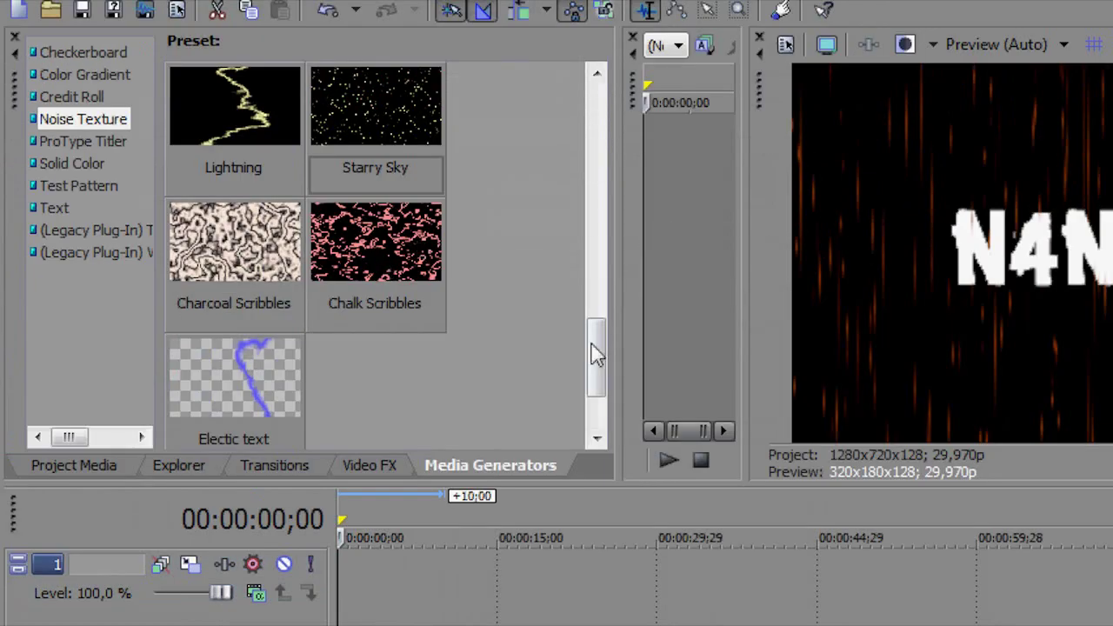
Step: Add the Microscopic Threads 2 noise texture at the start of track 1
drag(597, 355, 613, 199)
drag(612, 254, 600, 353)
drag(360, 304, 348, 625)
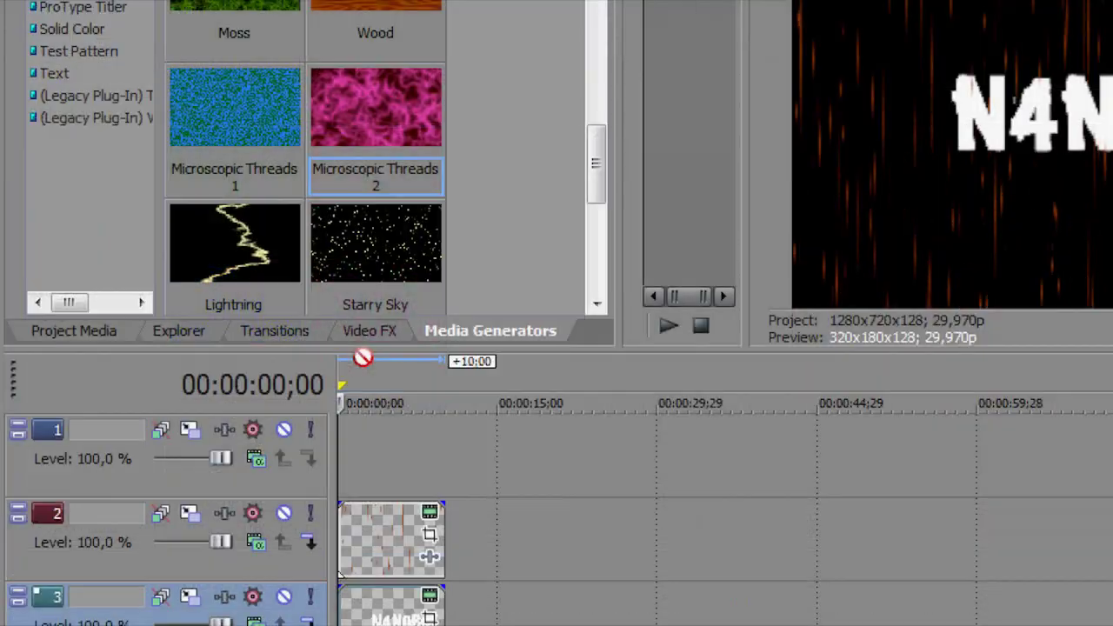
drag(348, 464, 348, 466)
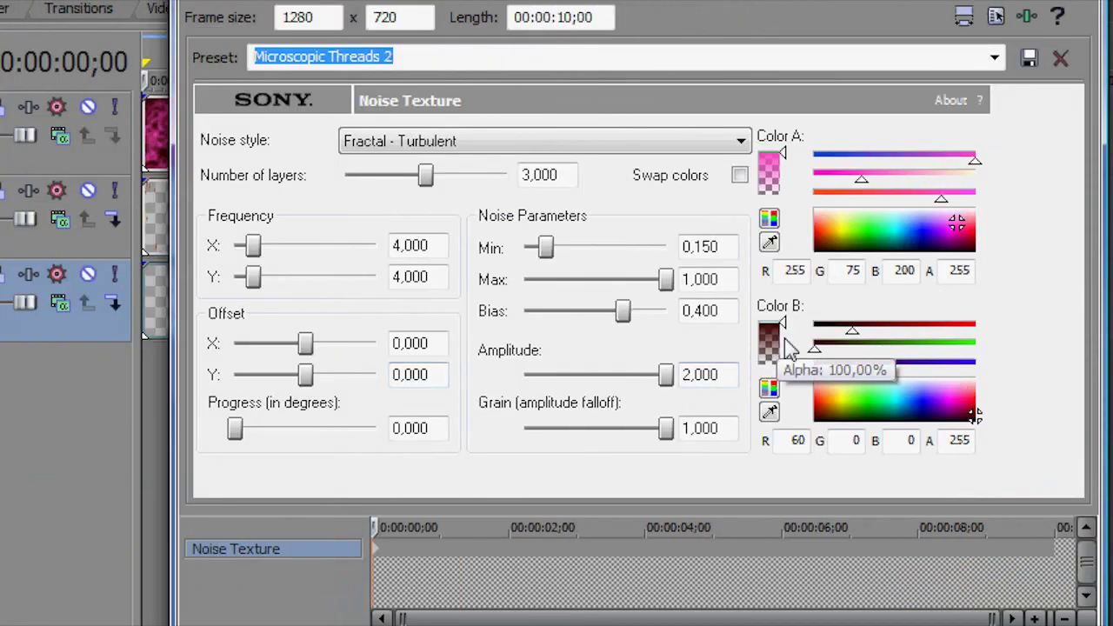
Step: Make the threads texture's Color B fully transparent, set Color A to about RGB 120, 35, 0, and close its settings
drag(781, 325, 781, 368)
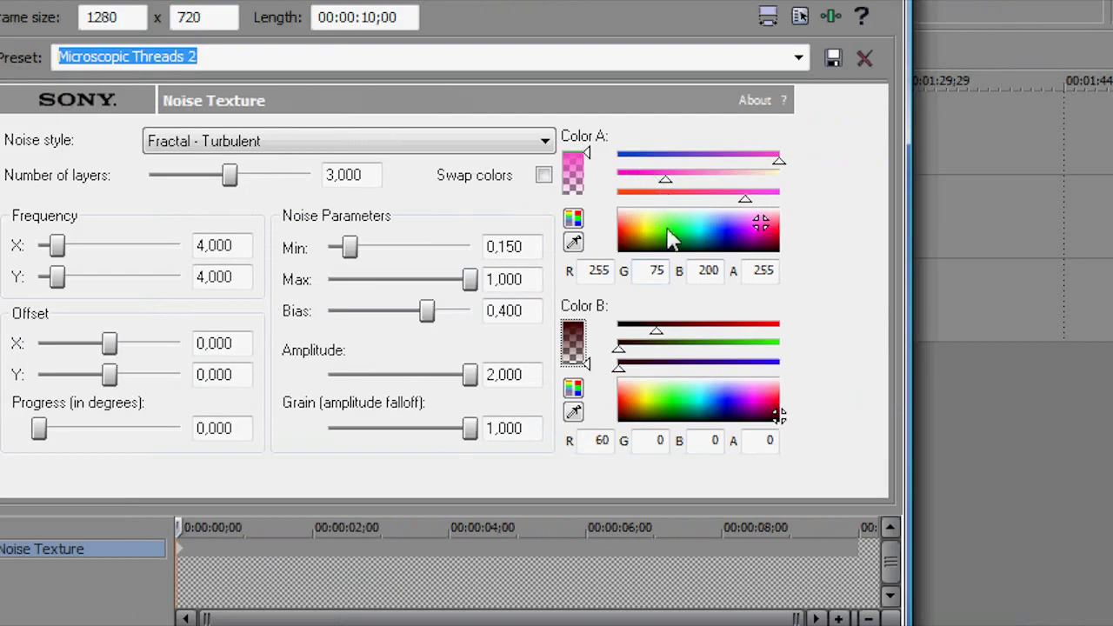
click(622, 240)
drag(623, 240, 623, 248)
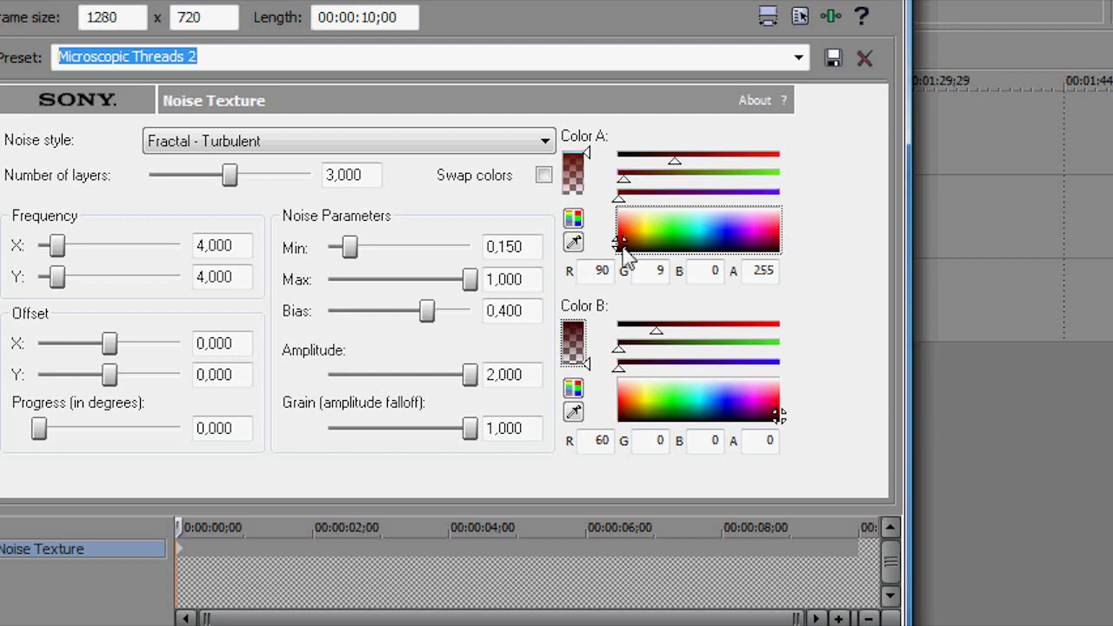
drag(623, 247, 629, 248)
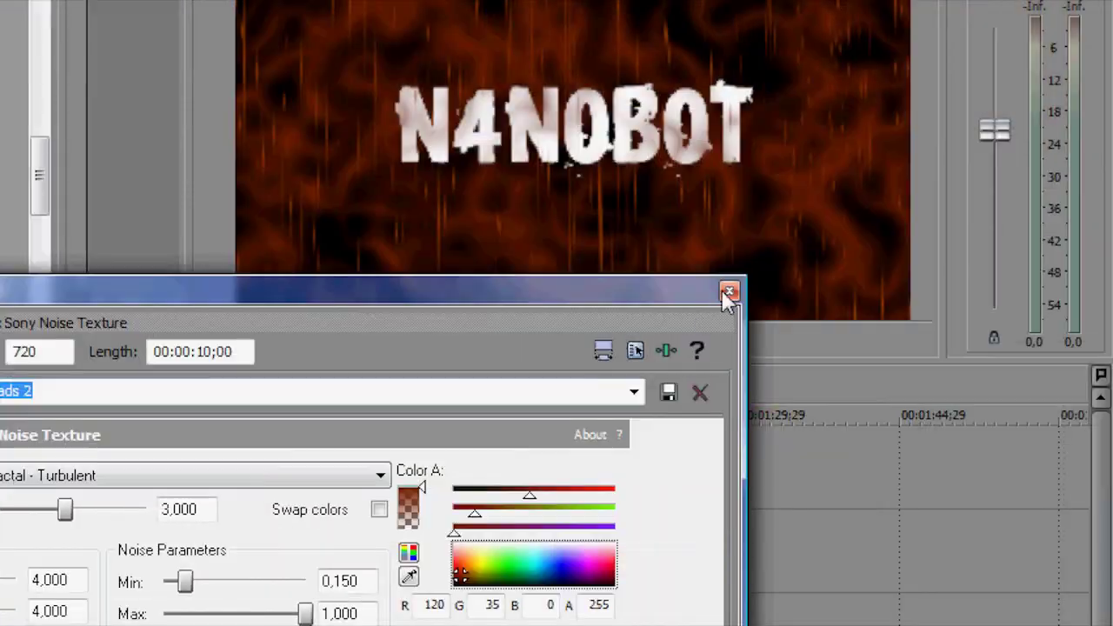
click(1090, 0)
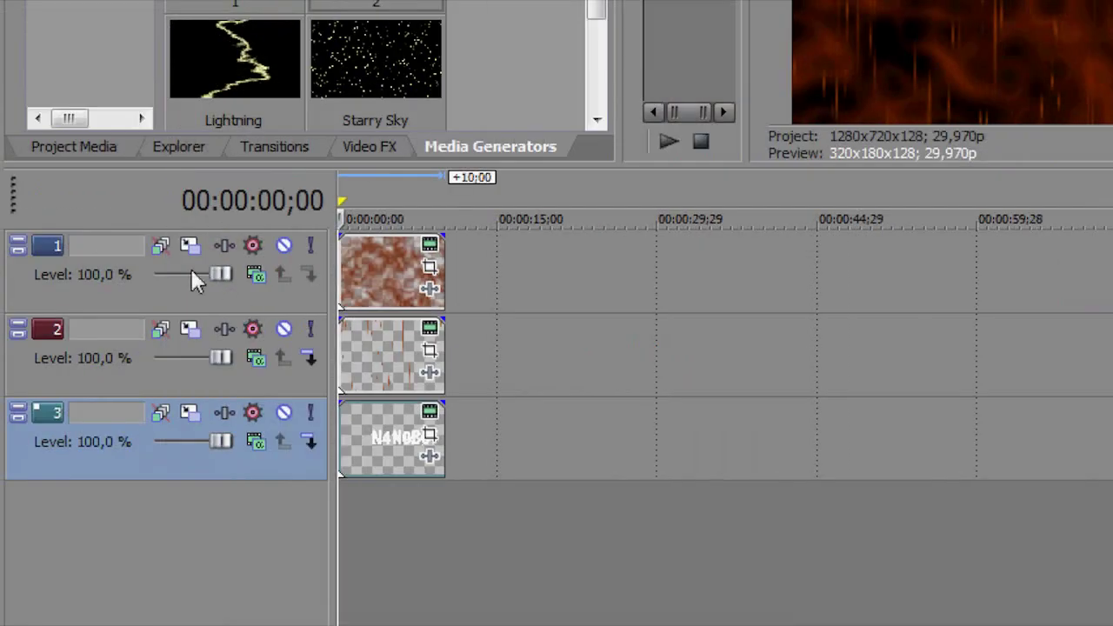
Step: Set the compositing mode of track 1 to Overlay
click(254, 274)
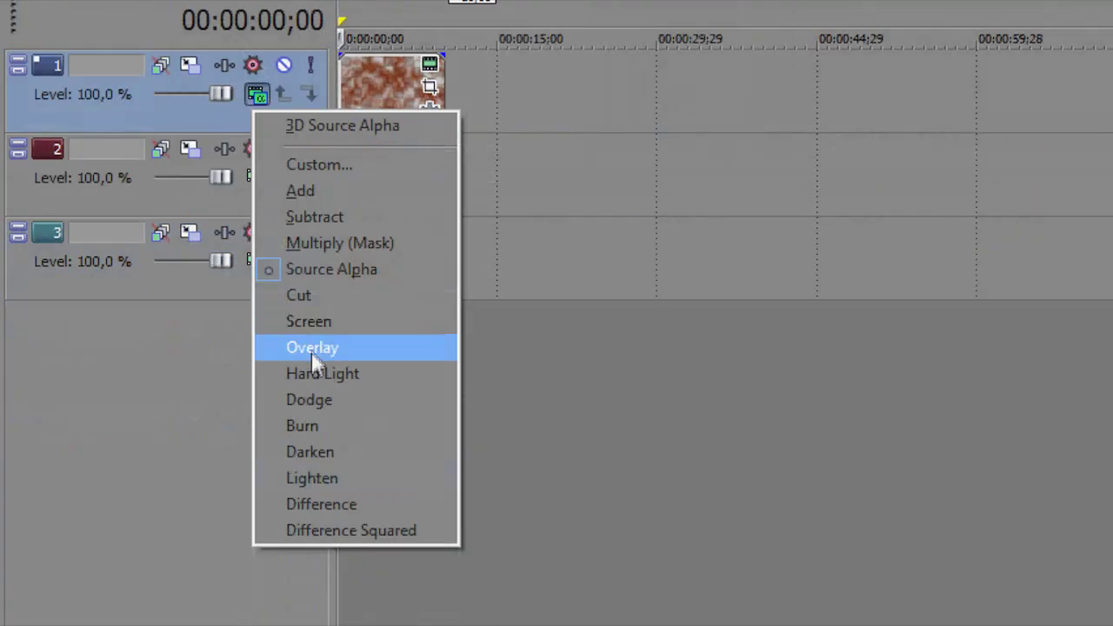
click(310, 347)
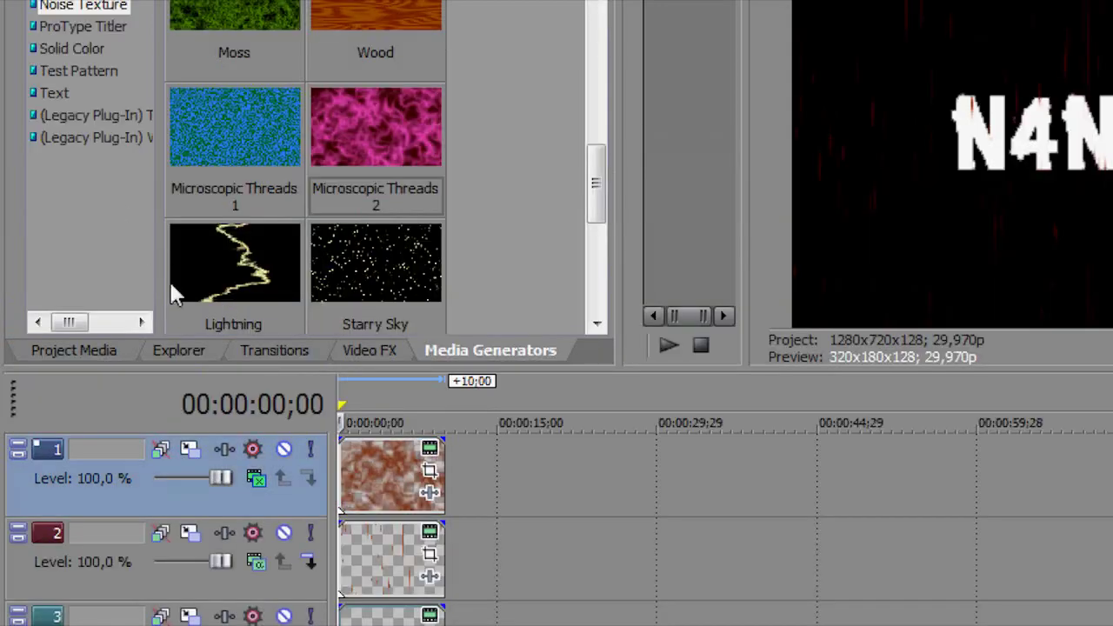
Step: Apply the Bump Map effect with the Spotlight Up (flat) preset to the title clip on track 3
click(372, 349)
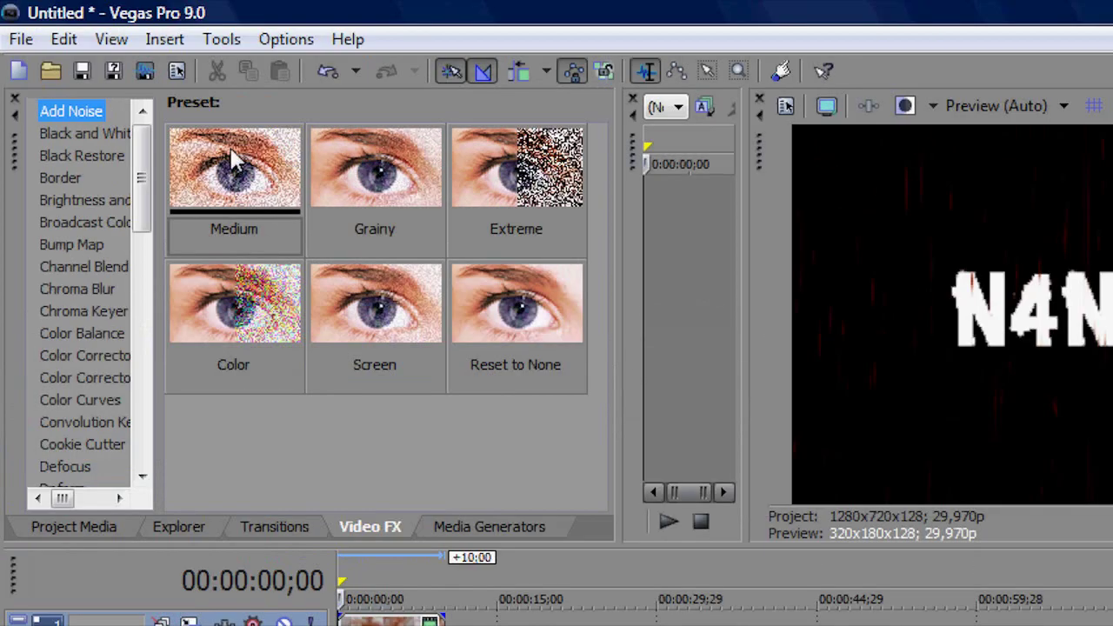
click(72, 246)
drag(374, 174, 378, 438)
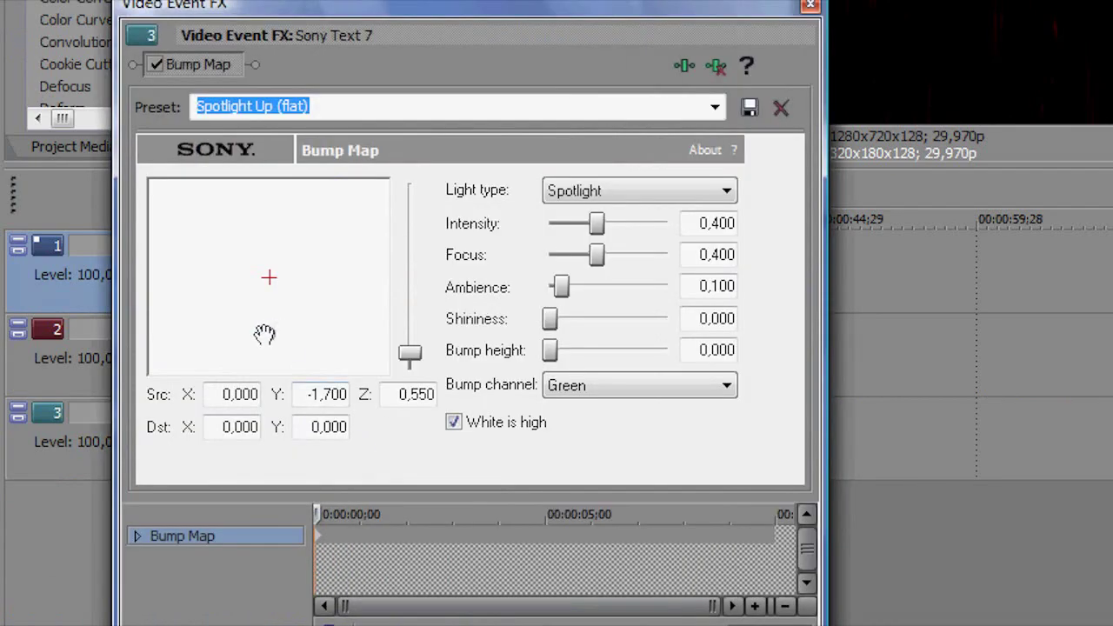
Step: Move the bump map's light source to about X -0,957, Y 1,597 and reposition the effect window
drag(264, 334, 233, 228)
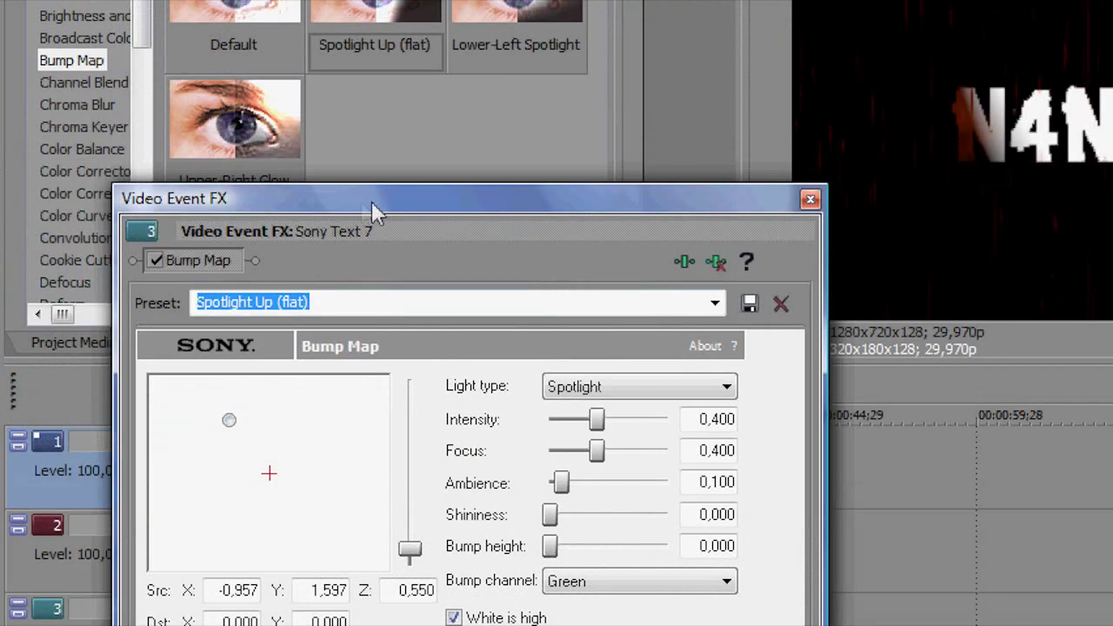
drag(348, 5, 457, 0)
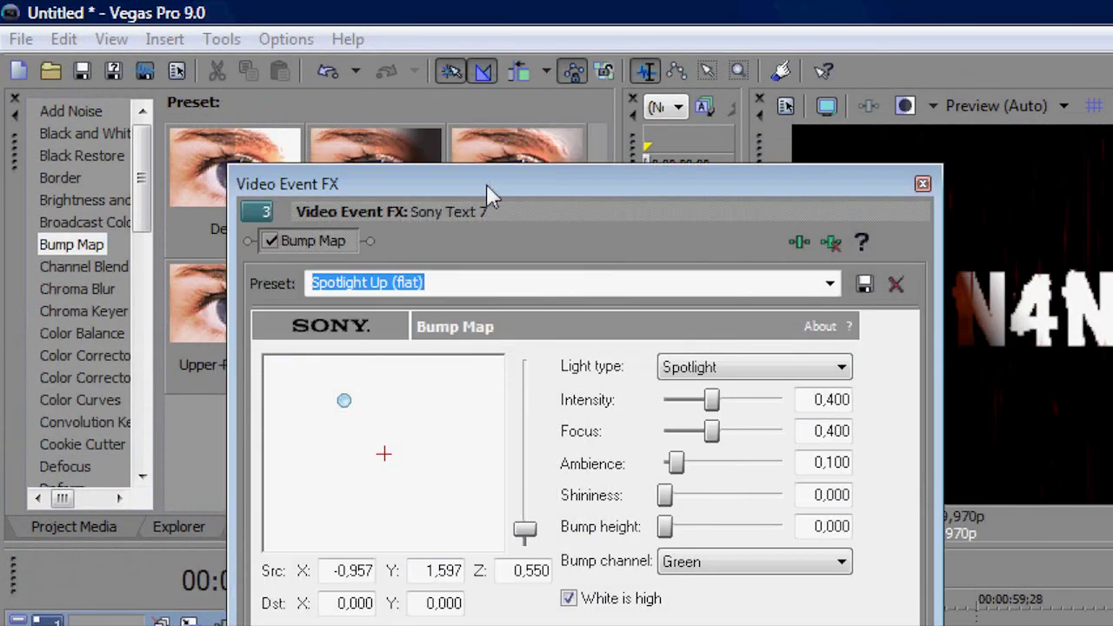
drag(487, 184, 485, 201)
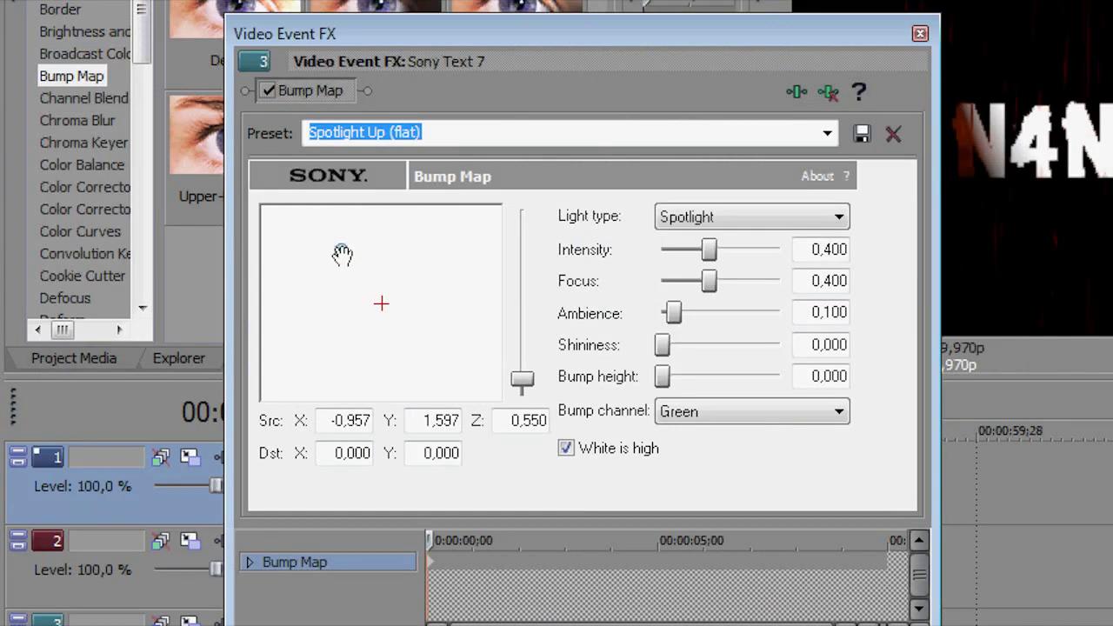
Step: Move the bump map's light source to about X -1,596, Y 2,766 and close the effect window
drag(342, 254, 314, 214)
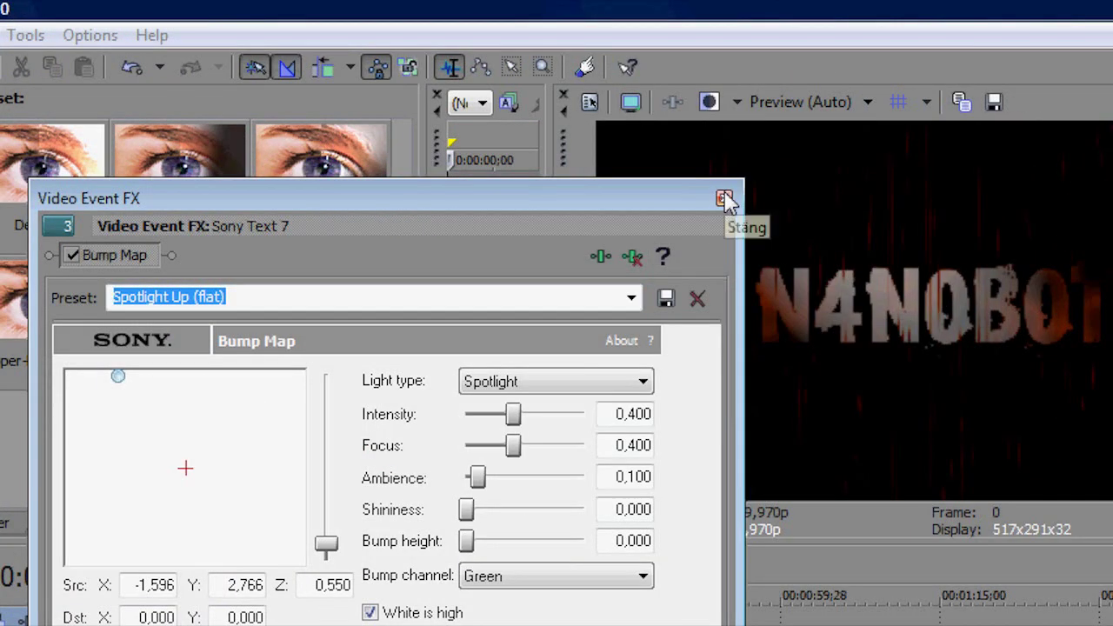
click(725, 199)
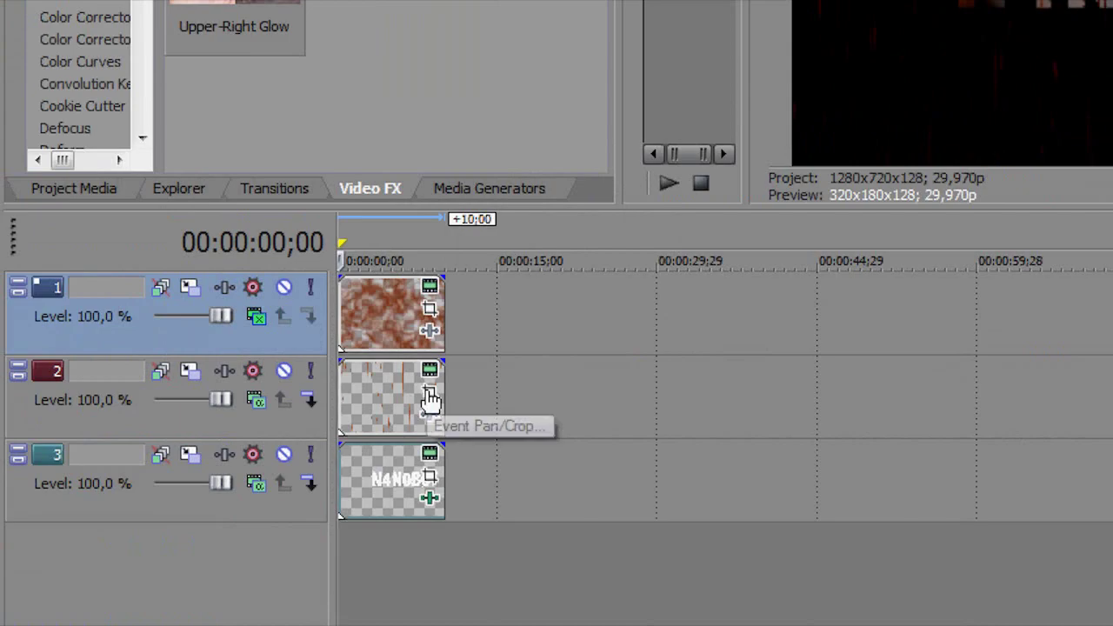
Step: Shift the Pan/Crop frame of the threads clip on track 2 upward so the threads cover only the lower part of the picture
click(429, 396)
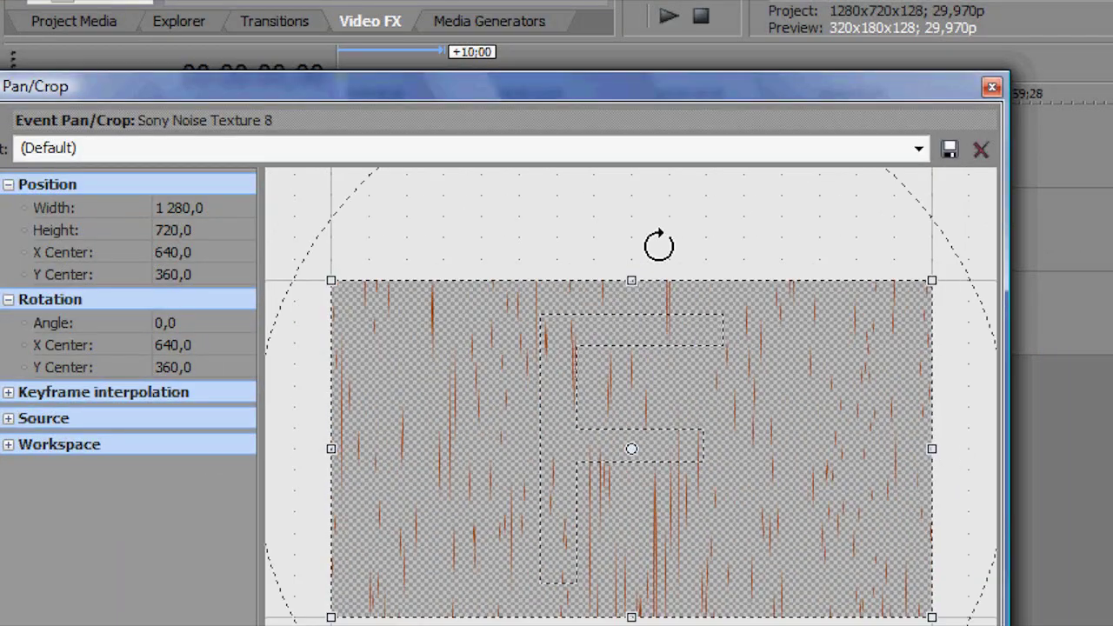
scroll(634, 373, down, 5)
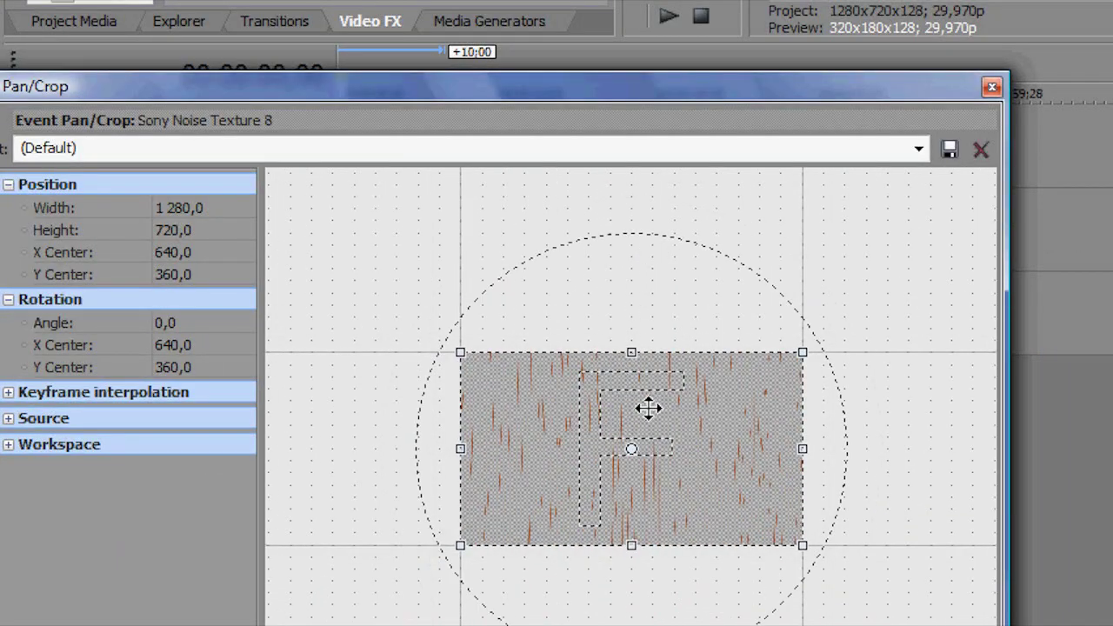
drag(648, 403, 648, 286)
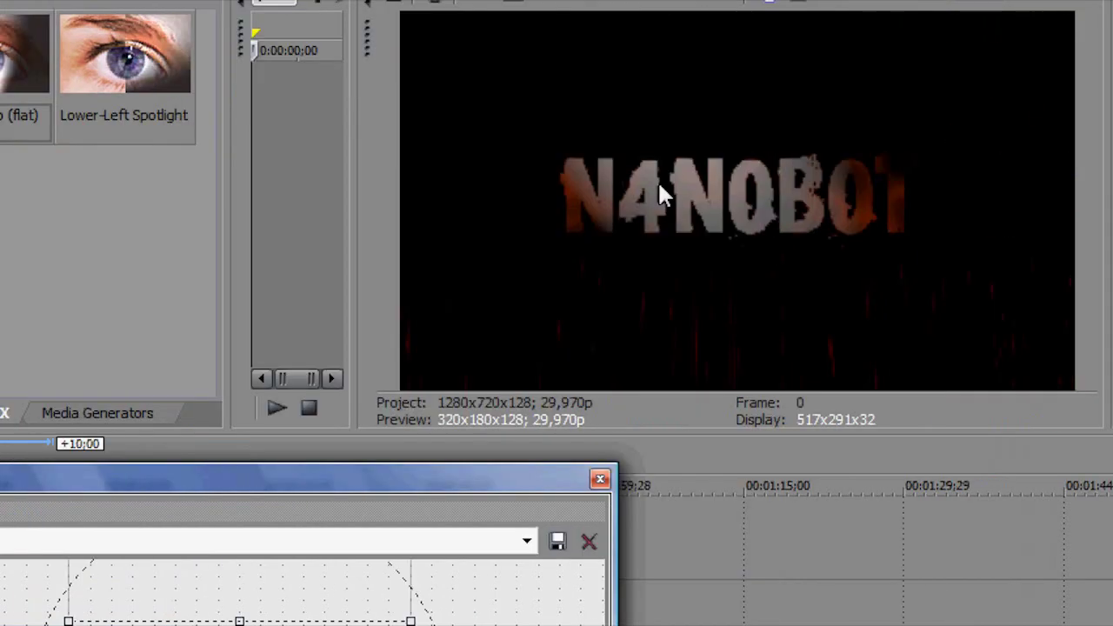
drag(346, 494, 361, 109)
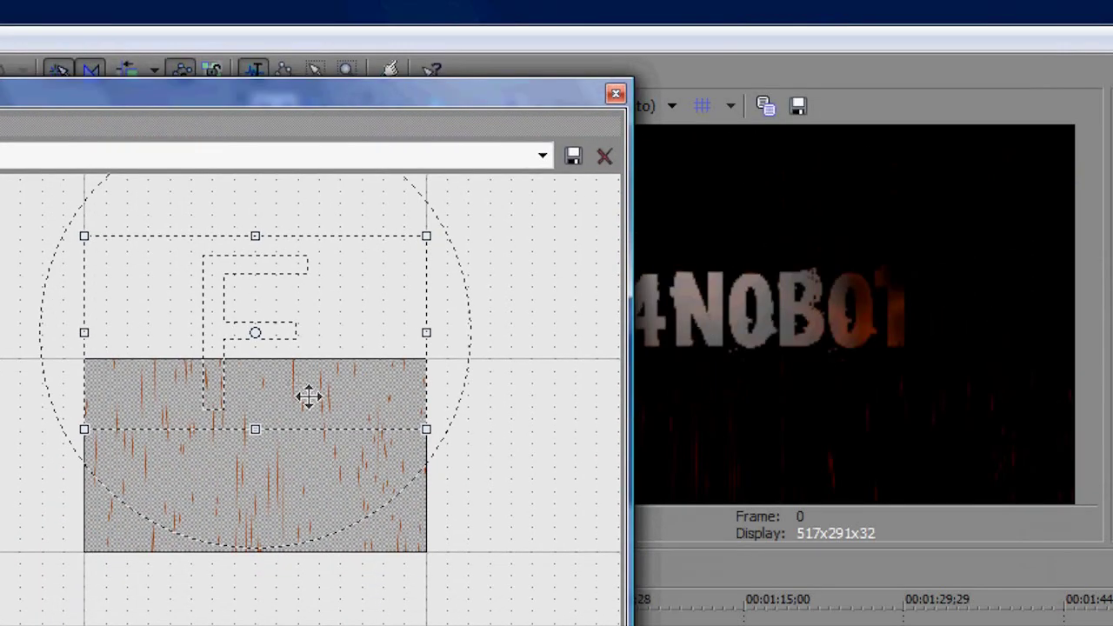
mouse_move(298, 395)
mouse_down()
mouse_move(301, 467)
mouse_move(299, 403)
mouse_up()
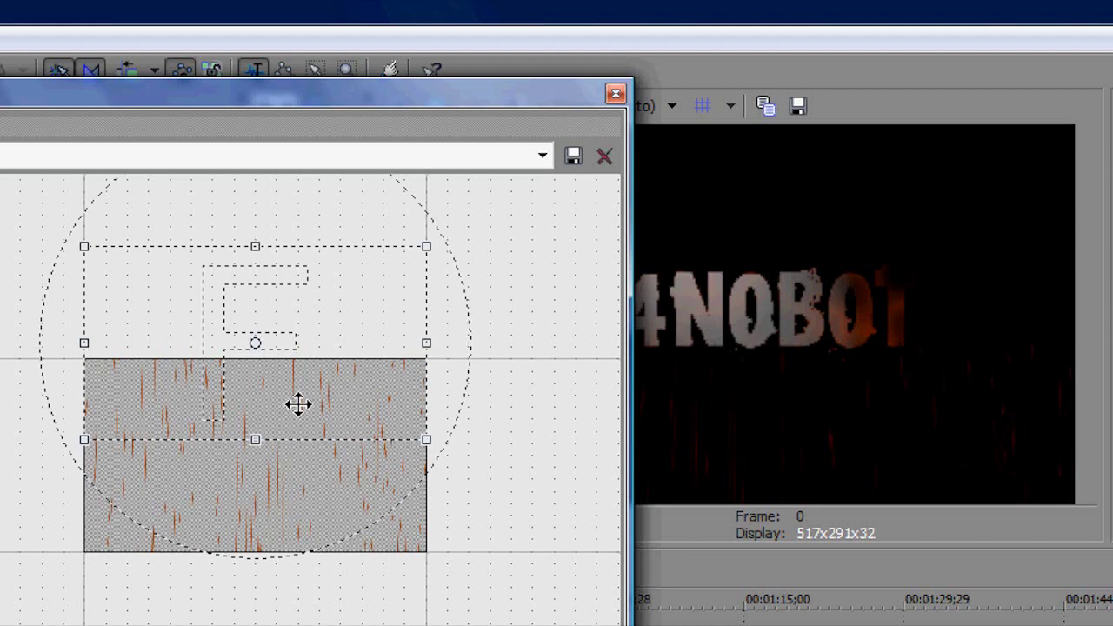
Step: Enlarge the threads clip's crop frame to about twice its size, shift it slightly upward, and close the Pan/Crop window
drag(427, 249, 606, 60)
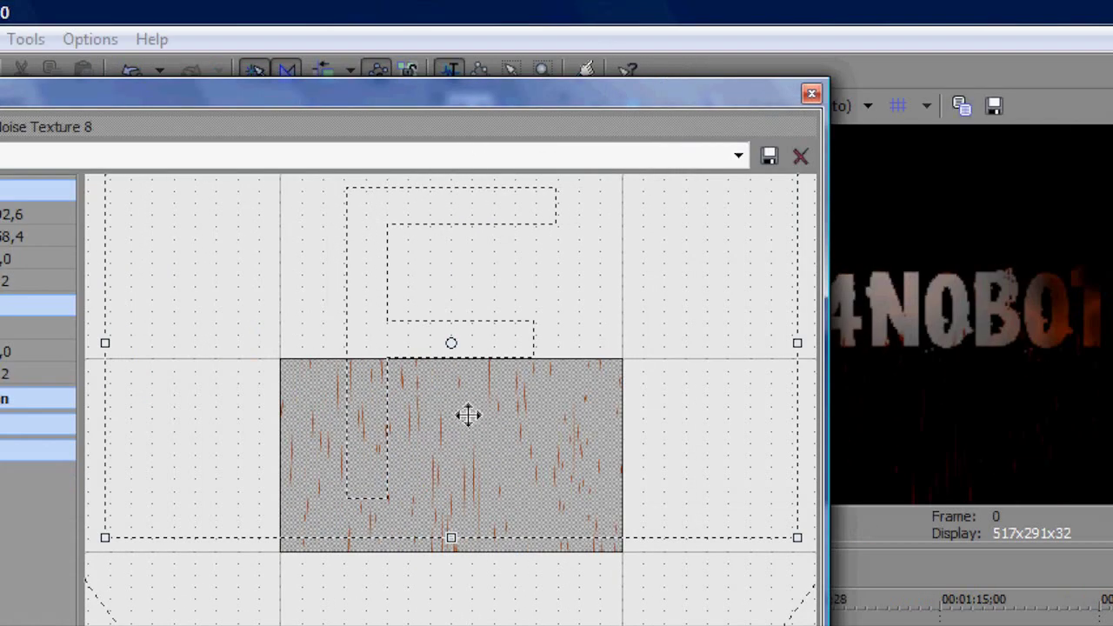
drag(271, 415, 275, 403)
drag(470, 403, 471, 393)
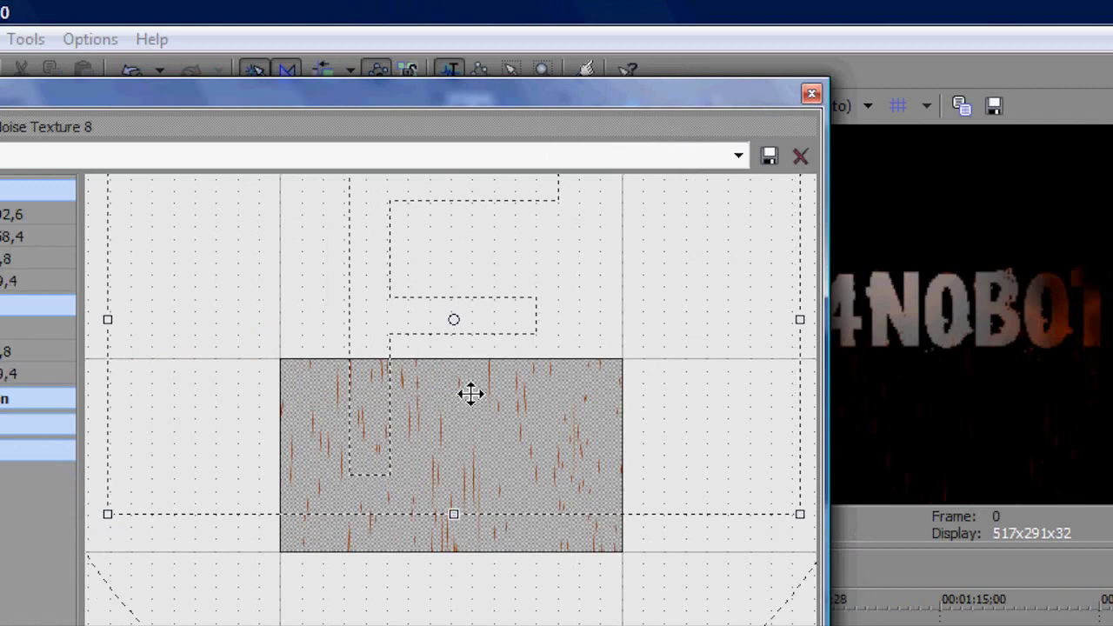
click(810, 94)
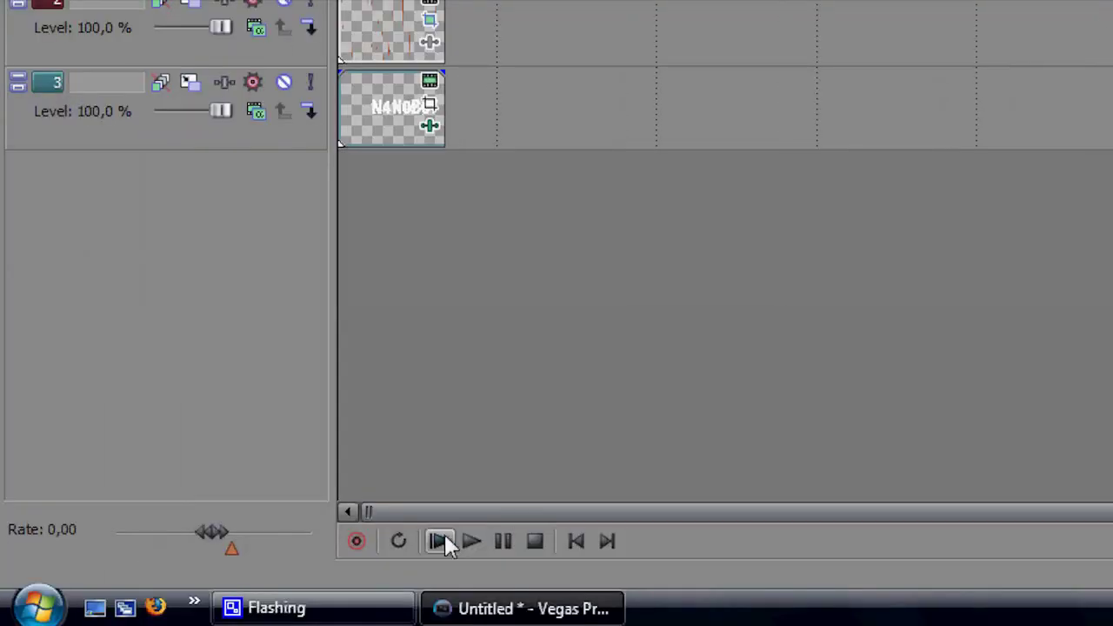
Step: Play the intro from the start and pause it at about 00:00:07;28
click(441, 540)
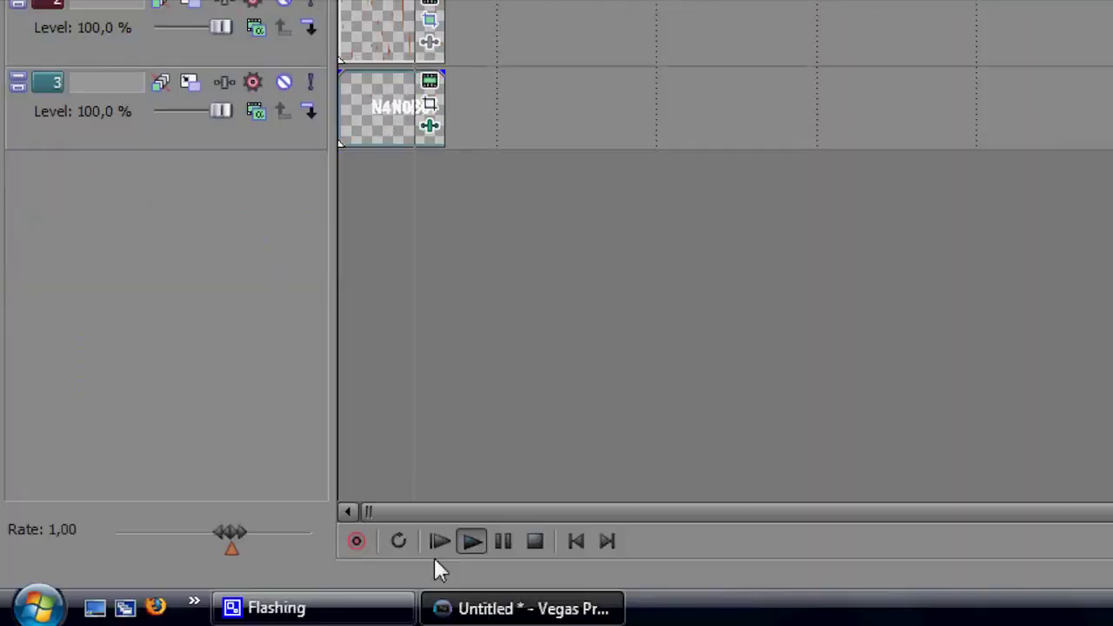
click(503, 541)
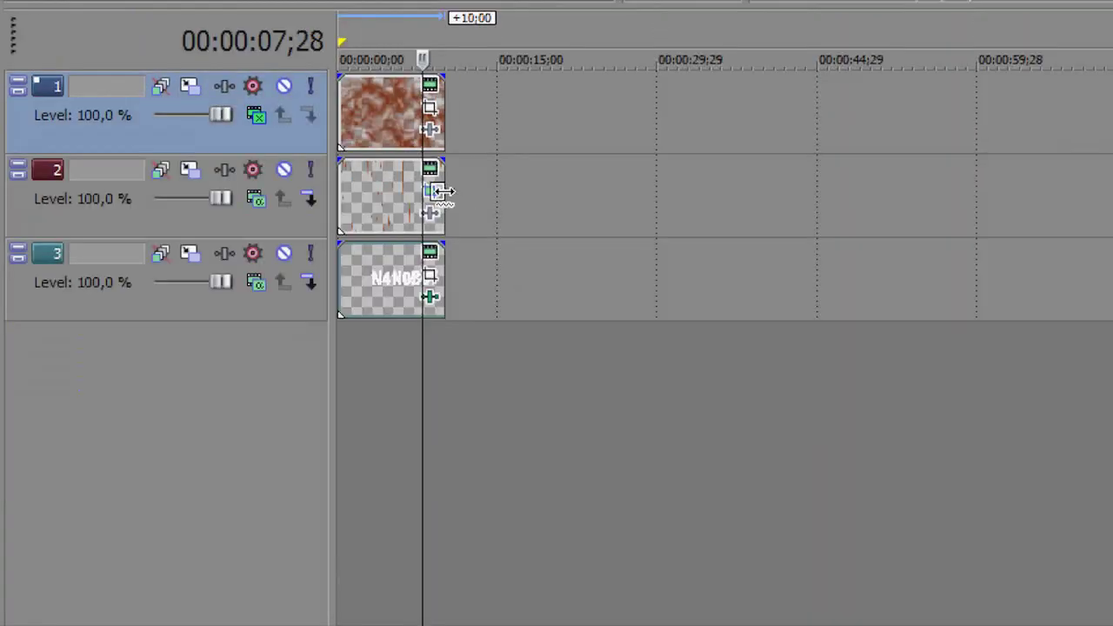
Step: Try extending the threads clip on track 2 by 30 seconds, and undo the extension
drag(439, 193, 771, 218)
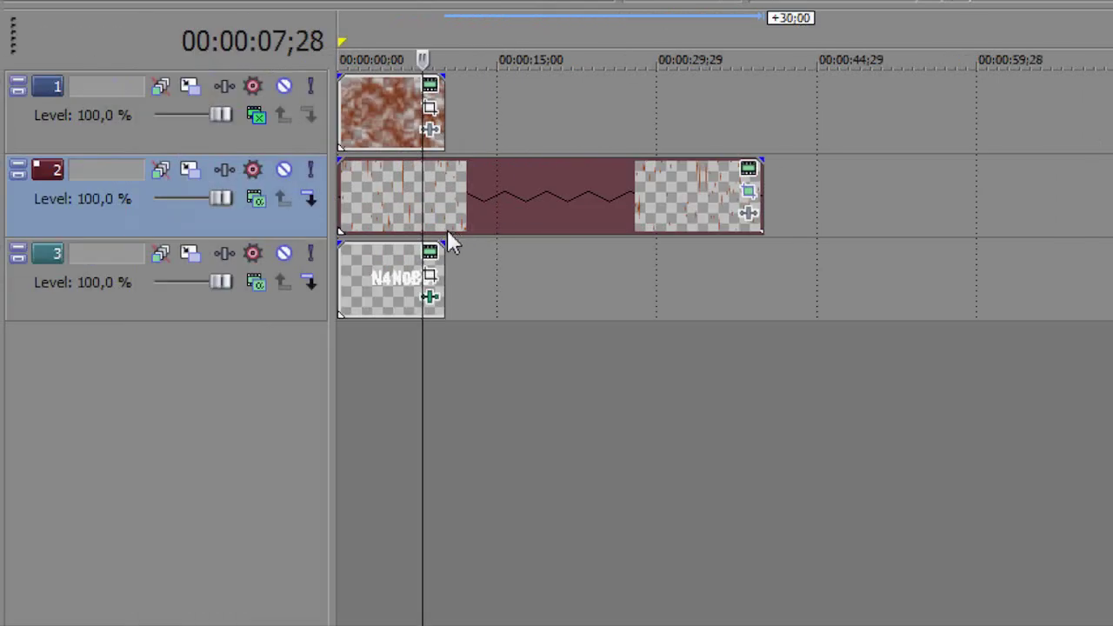
click(248, 223)
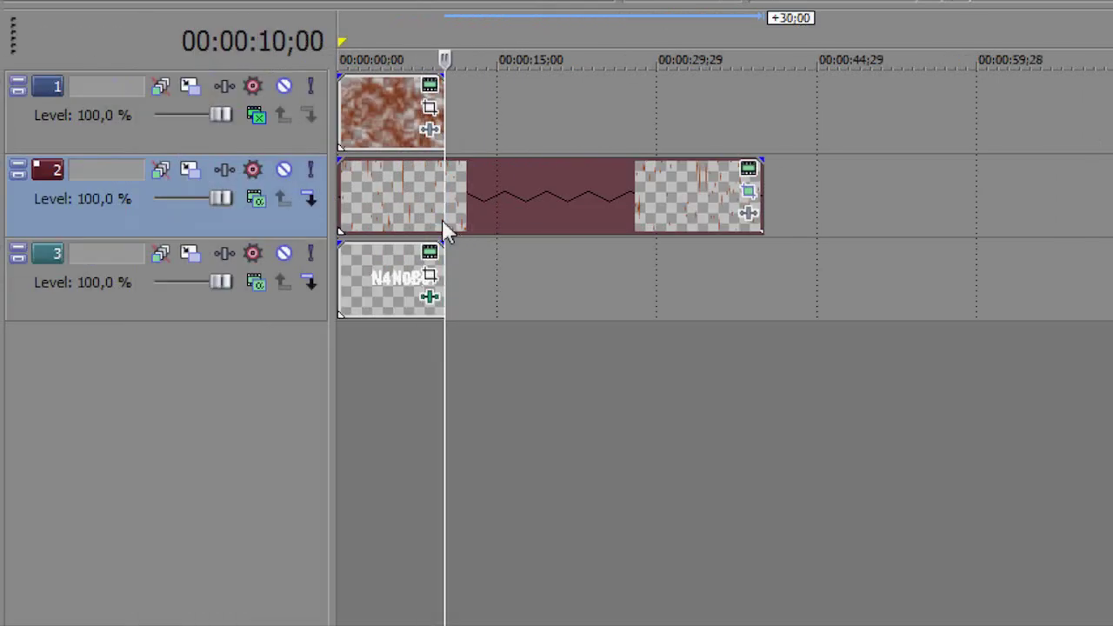
click(512, 201)
key(ctrl+z)
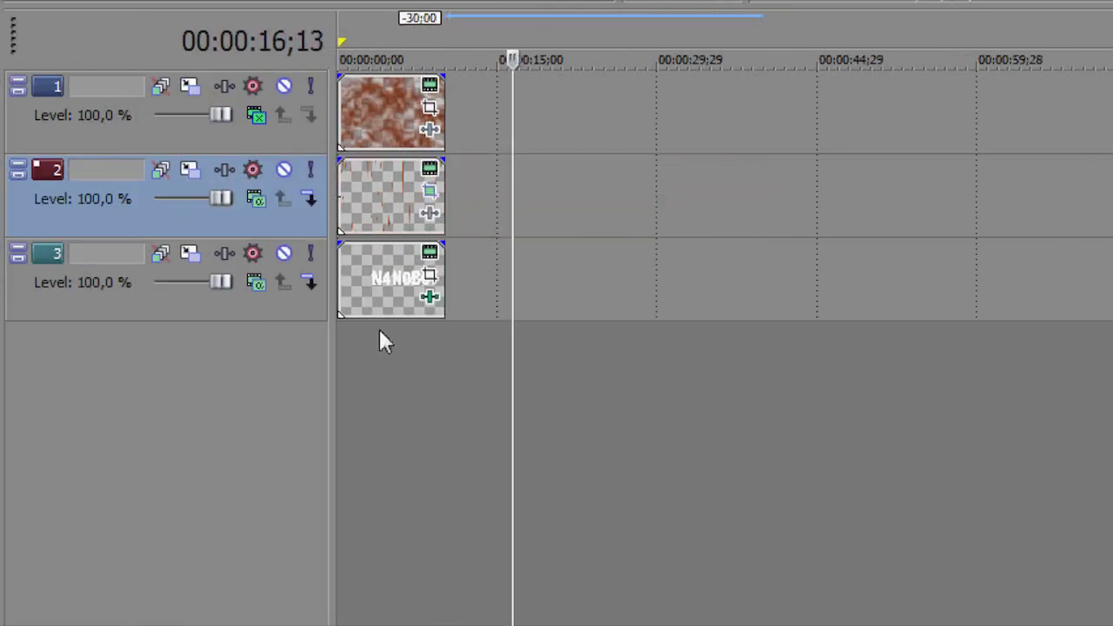
Step: Play the intro again from the start to check the composited title
click(351, 373)
click(441, 541)
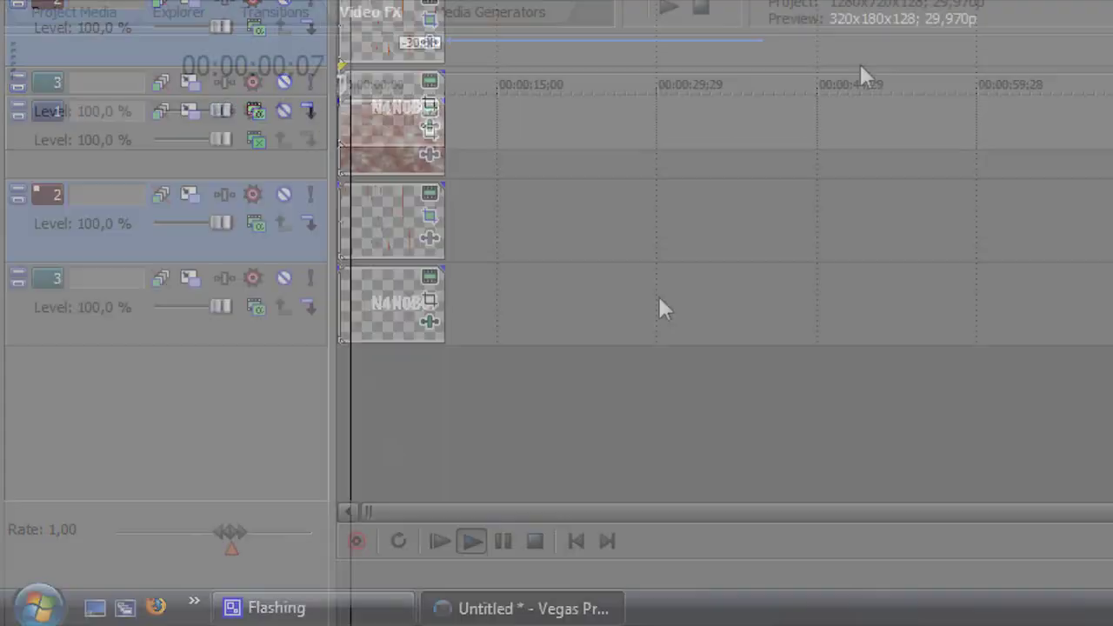